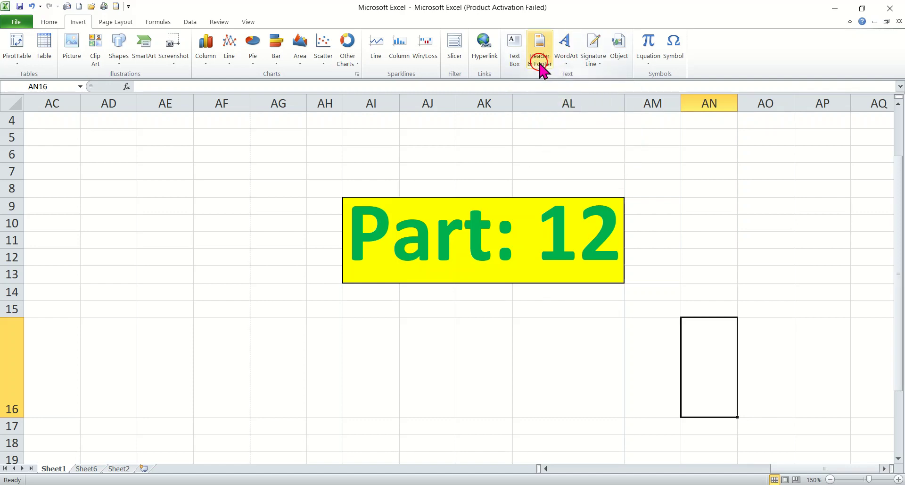
Step: Insert a page header on Sheet1 and enter "Civil Engineering Data" in its centre section
left_click(538, 57)
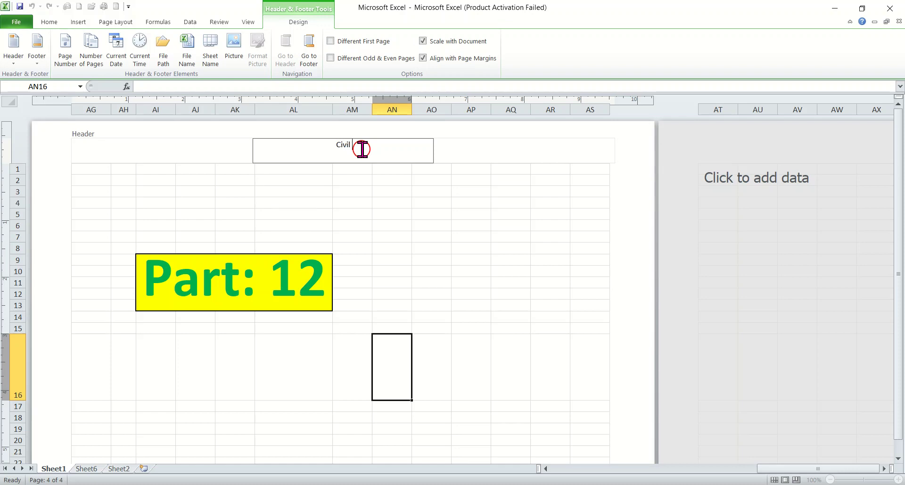
type("ineering")
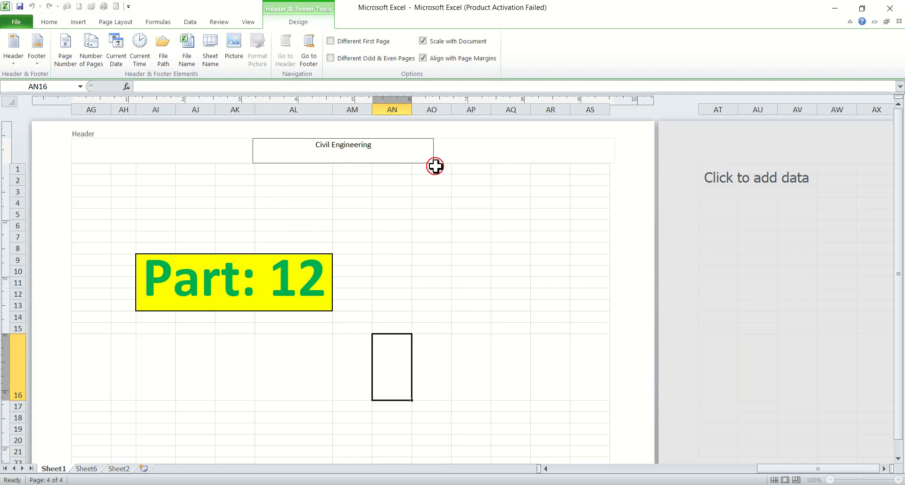
type("Data f")
key("BackSpace")
left_click(468, 262)
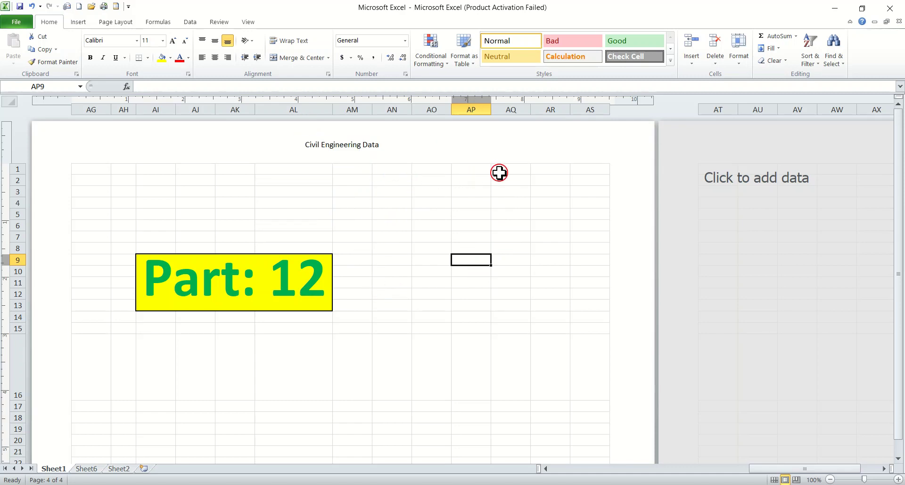
Step: Add the preset "Page 1" page-number footer to Sheet1
left_click(354, 156)
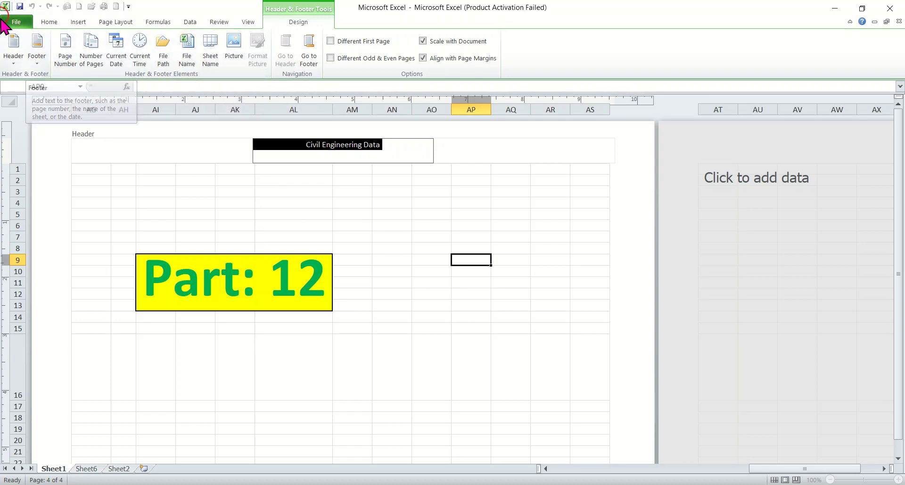
left_click(37, 56)
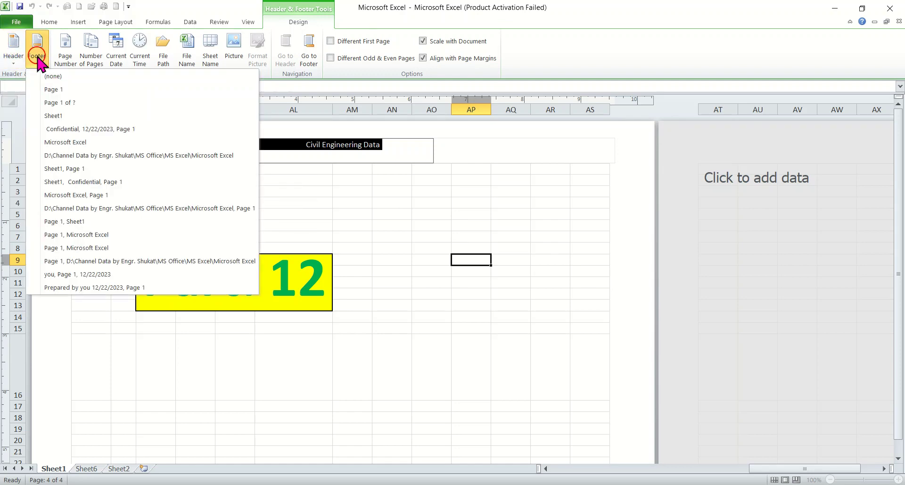
left_click(37, 57)
left_click(37, 41)
left_click(36, 43)
left_click(38, 42)
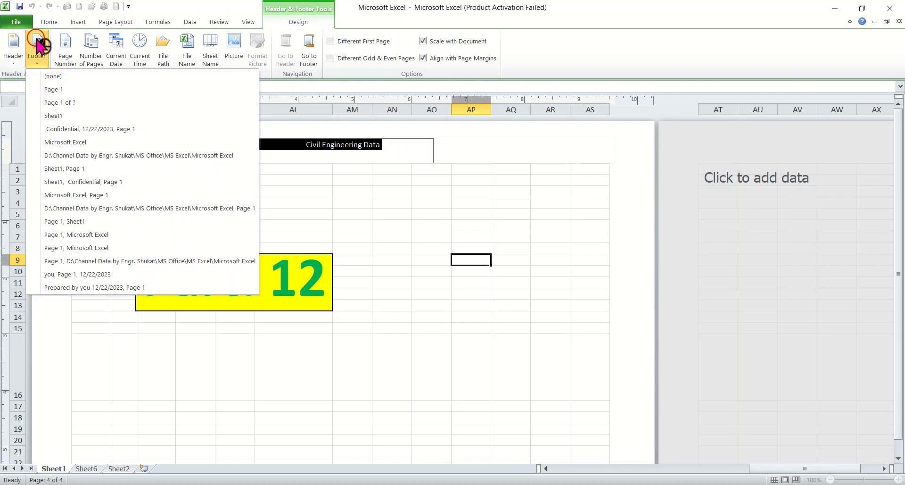
left_click(58, 89)
Step: Open the centre footer section to view its page-number code and leave the footer again
left_click(374, 149)
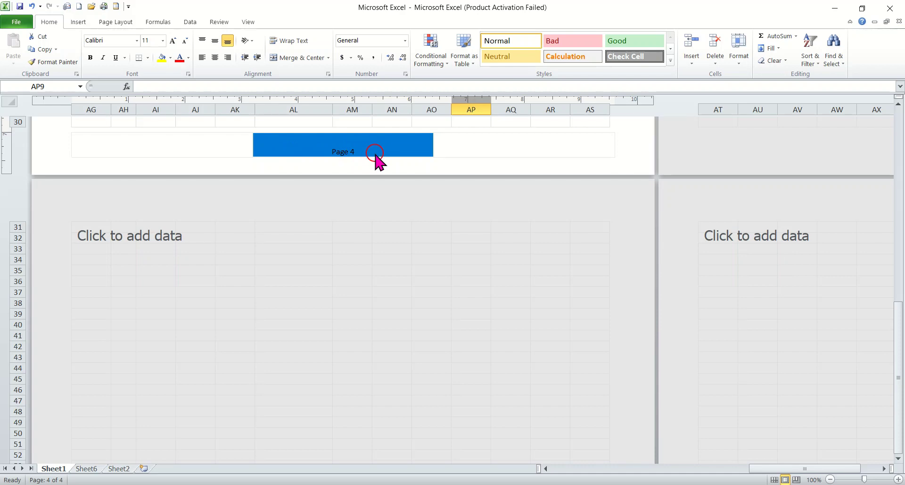
left_click(374, 152)
left_click(362, 153)
left_click(363, 140)
left_click(365, 140)
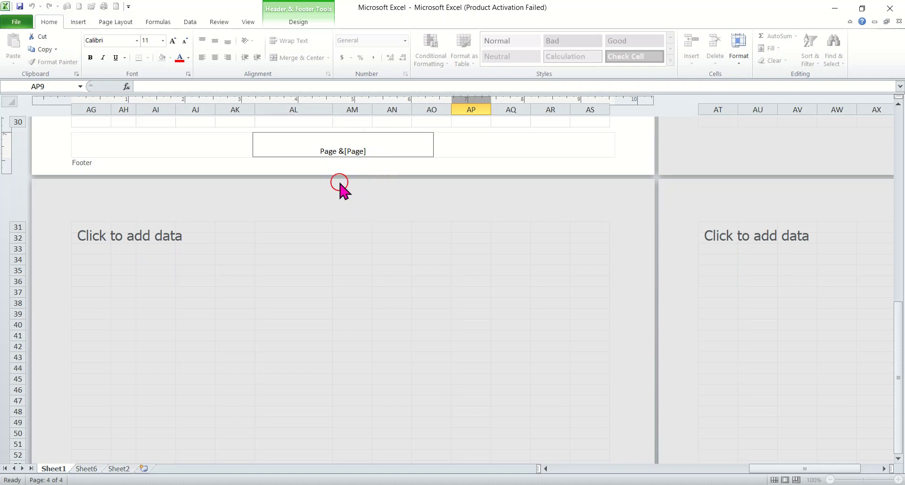
left_click(492, 170)
left_click(492, 170)
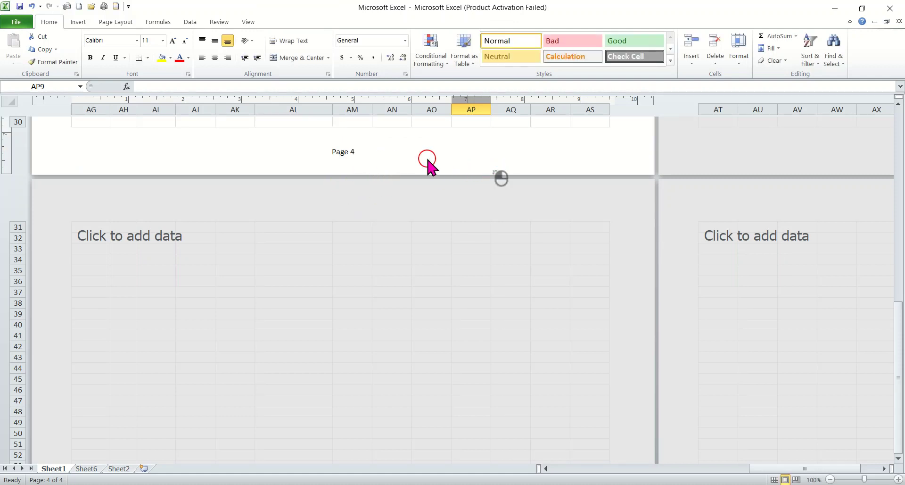
Step: Print Sheet1 to a PDF document named AA11 in the Pictures folder
left_click_drag(899, 348, 901, 308)
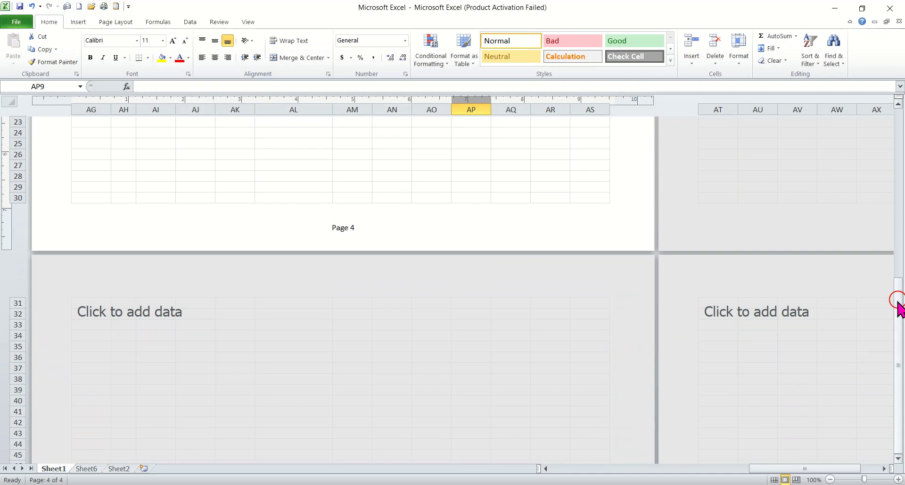
left_click_drag(781, 469, 566, 456)
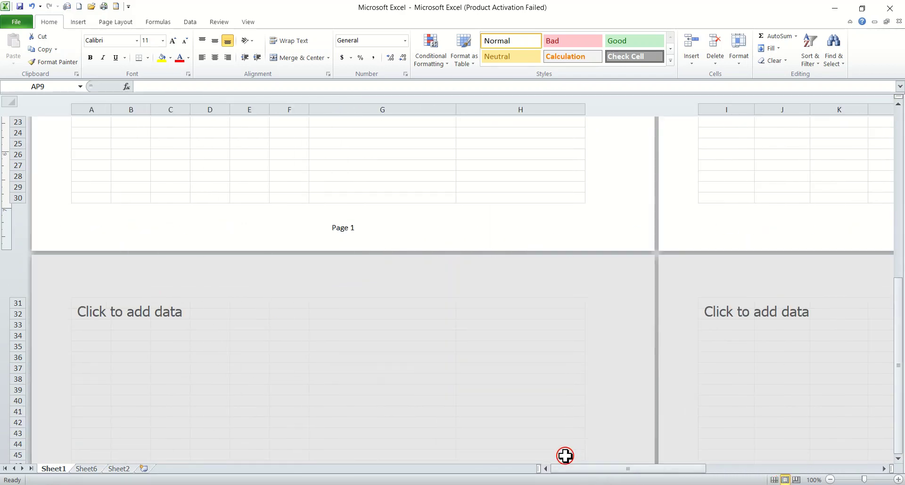
left_click_drag(900, 363, 899, 112)
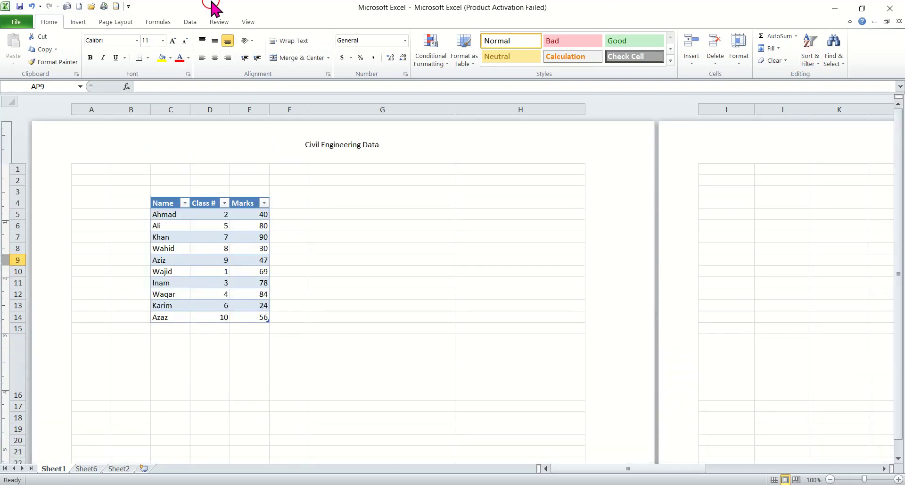
left_click(104, 6)
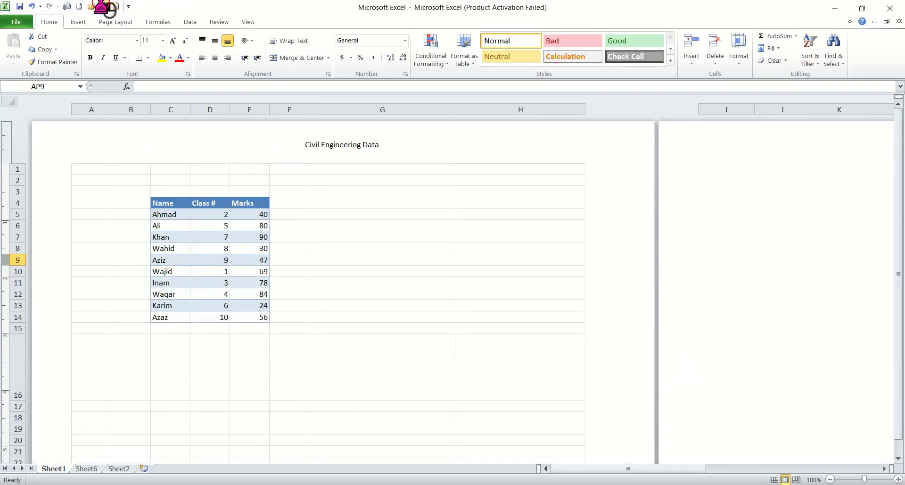
left_click(494, 385)
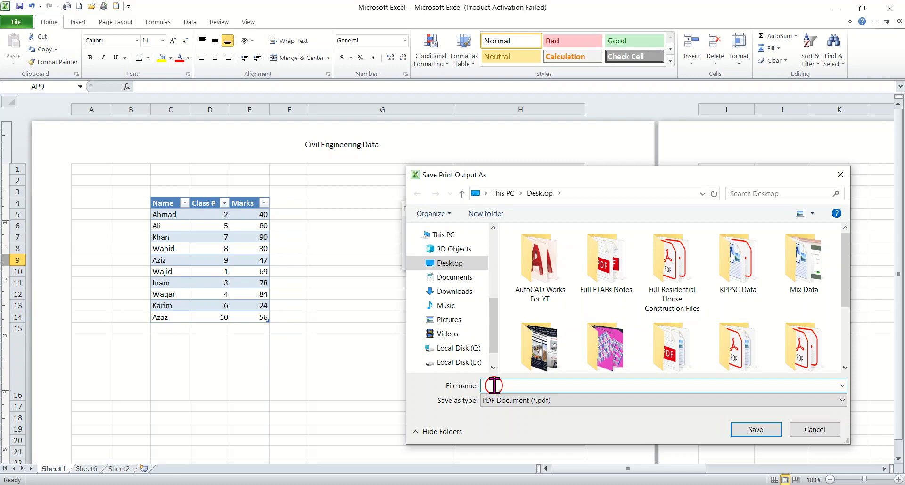
type("A")
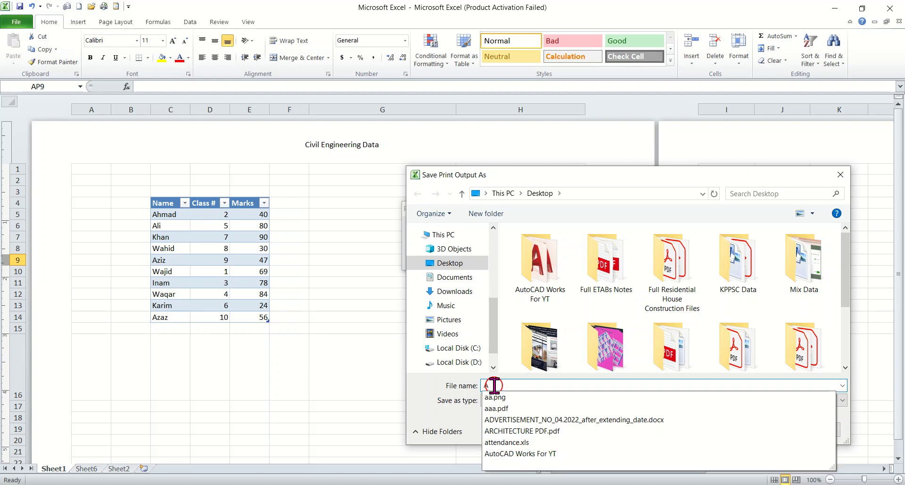
type("A")
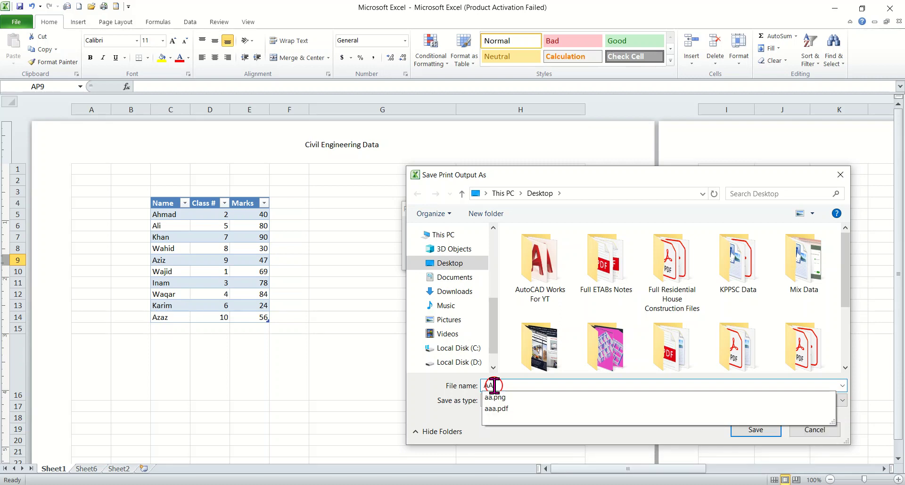
type("11")
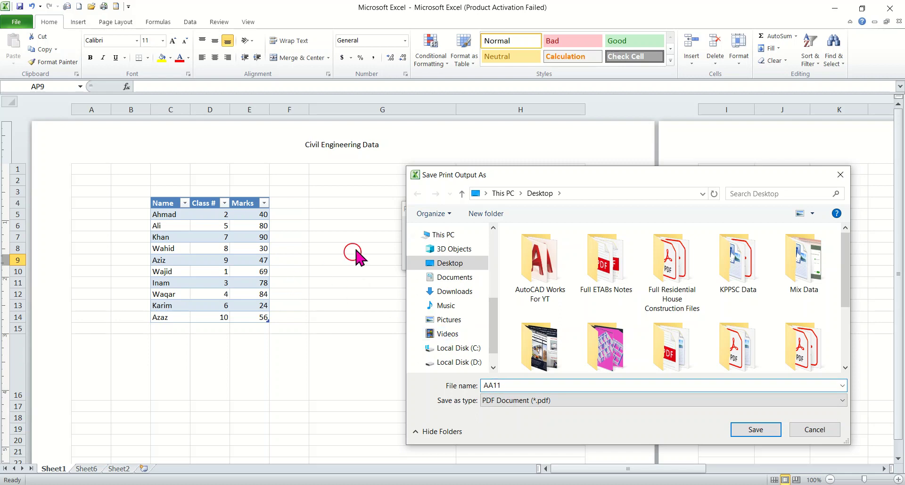
left_click(446, 319)
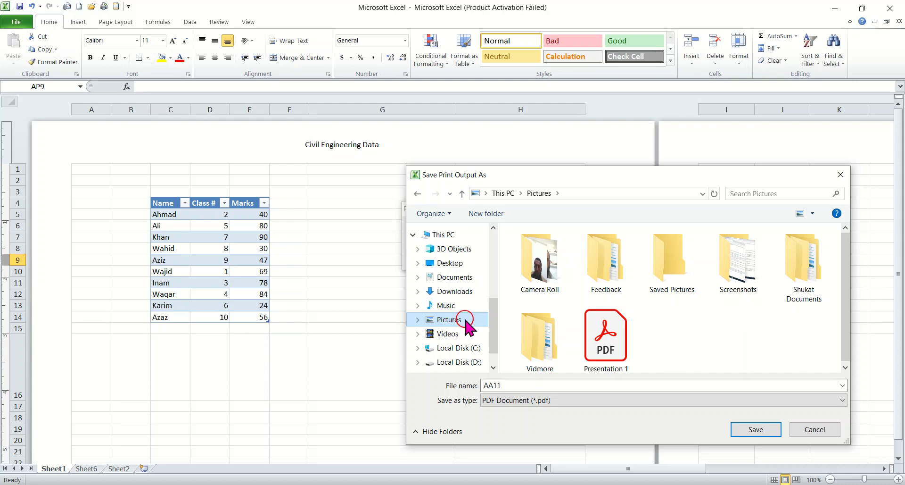
left_click(754, 429)
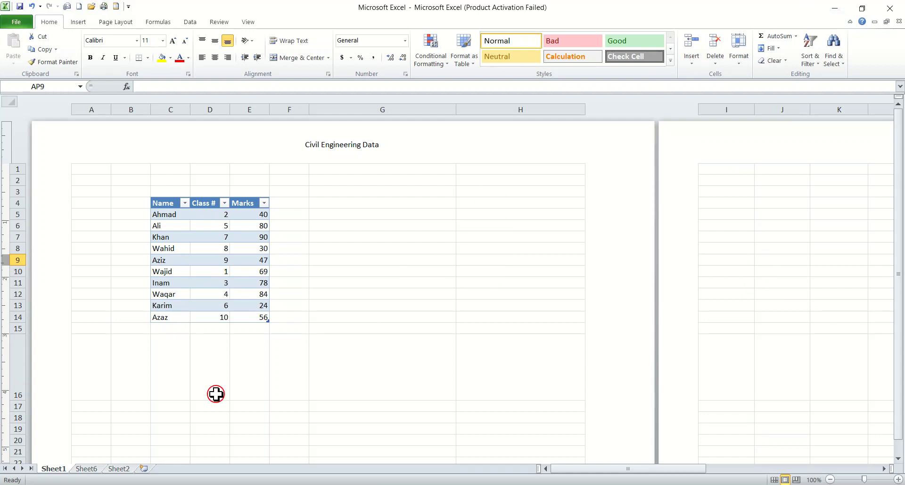
Step: Switch to File Explorer, open AA11 from the Pictures folder, and hide the PDF viewer's tools pane
key("alt+Tab")
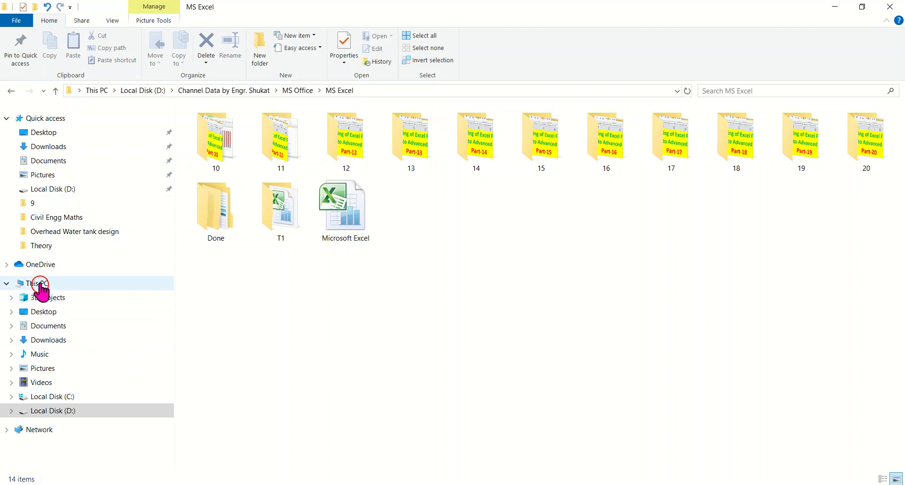
left_click(41, 177)
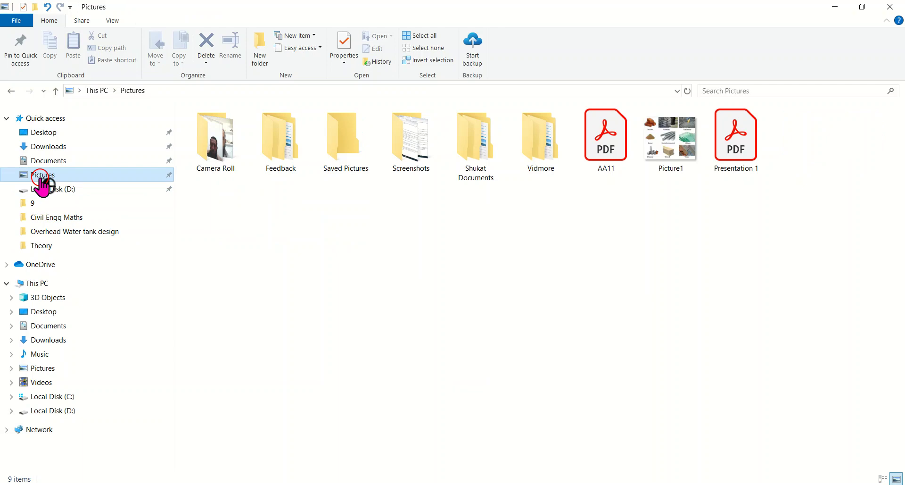
double_click(599, 170)
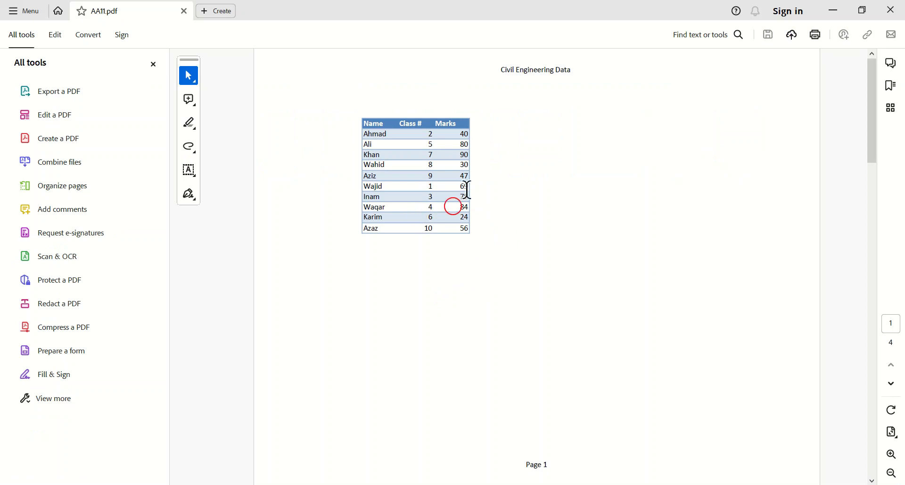
left_click(153, 71)
left_click(381, 121)
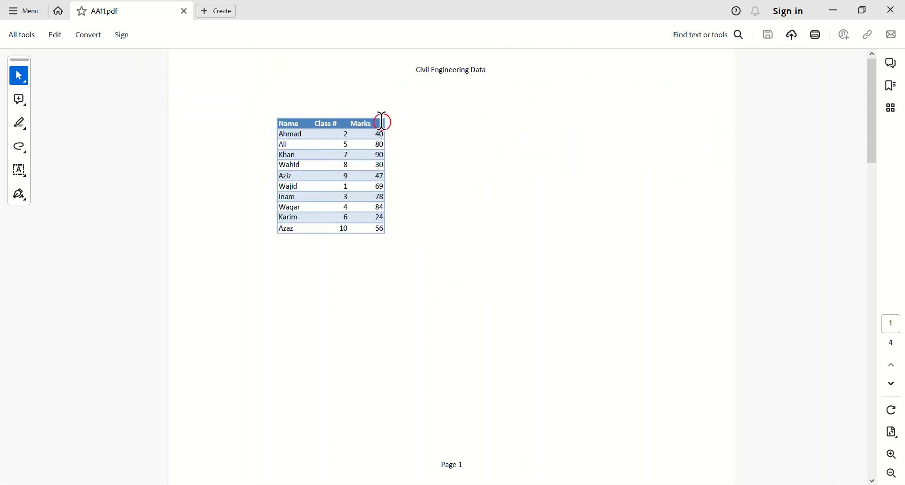
Step: Check the header and page number on every page of the PDF, then close it and return to Excel
left_click_drag(873, 121, 882, 238)
left_click_drag(878, 391, 877, 63)
left_click_drag(873, 121, 873, 185)
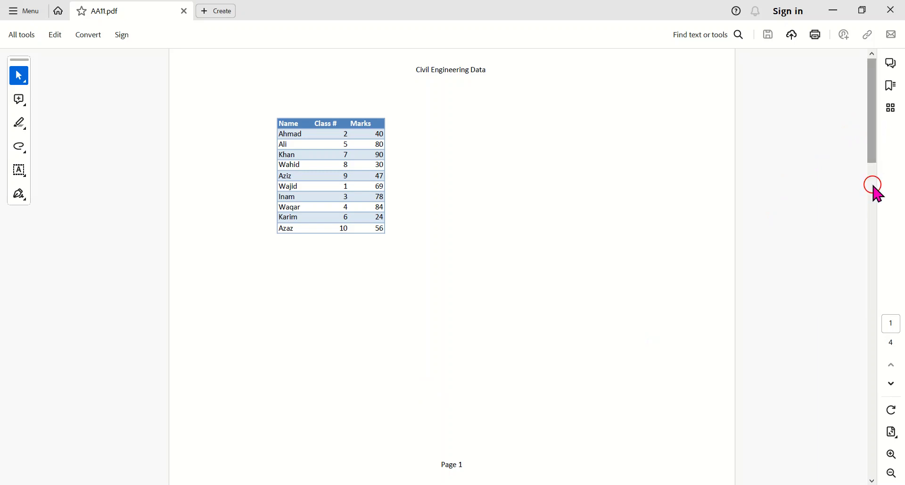
left_click_drag(872, 133, 866, 274)
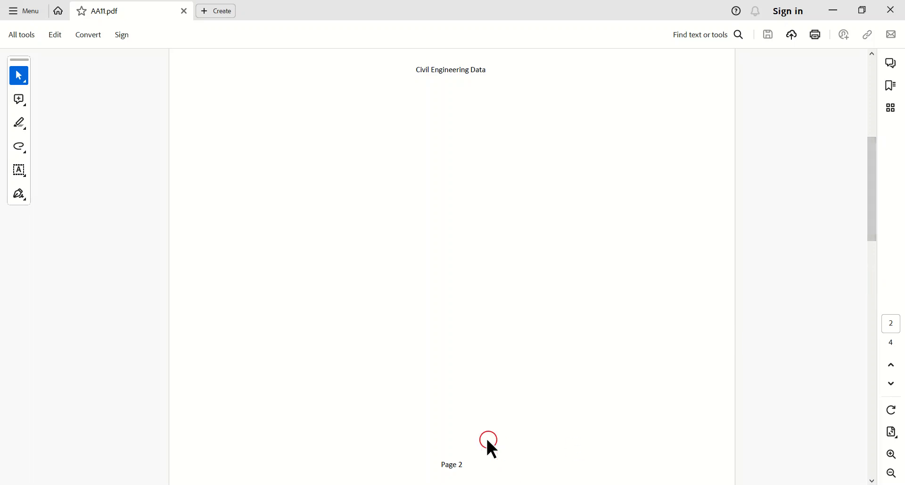
left_click_drag(877, 194, 877, 326)
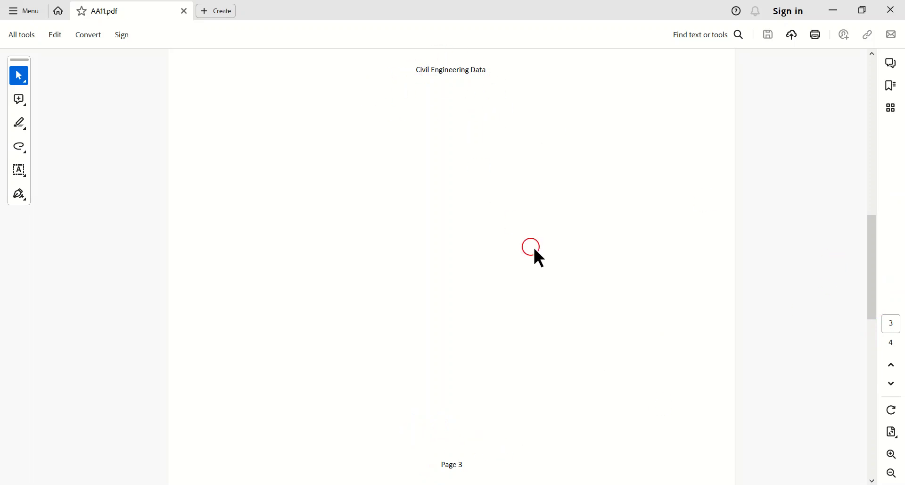
left_click_drag(876, 252, 876, 252)
mouse_move(876, 284)
left_mouse_down()
mouse_move(871, 272)
mouse_move(875, 279)
left_mouse_up()
left_click_drag(872, 307, 878, 464)
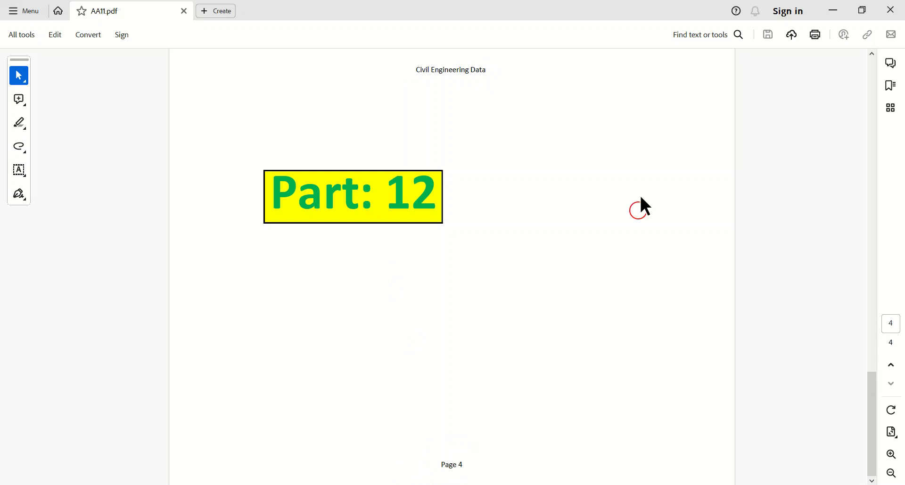
left_click(894, 16)
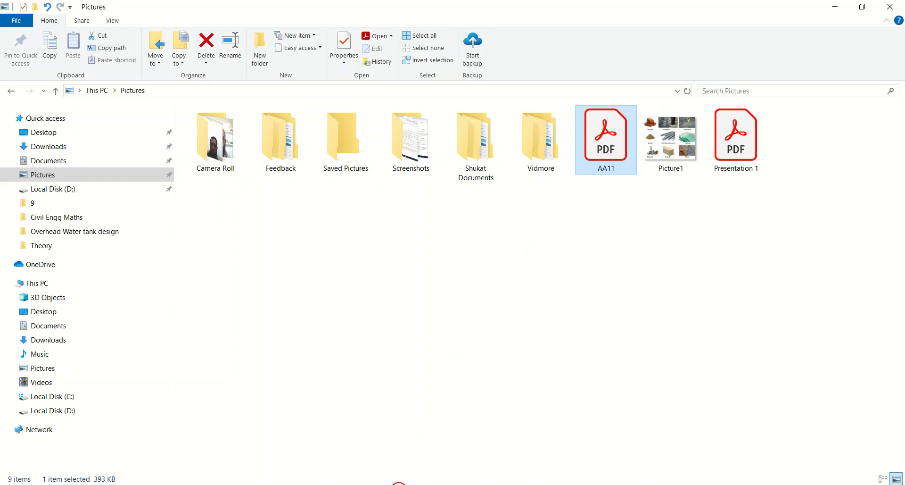
left_click(445, 483)
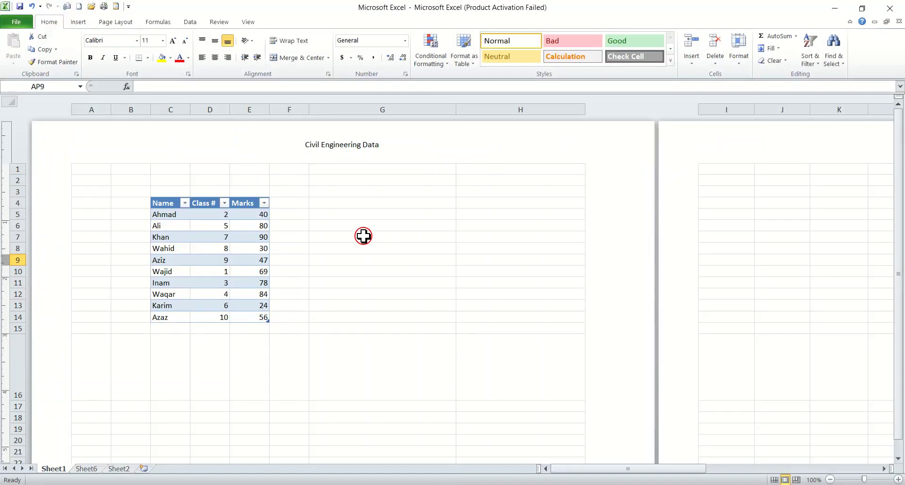
Step: Open the "Civil Engineering Data" header for editing and return to the worksheet cells
left_click(343, 143)
left_click(290, 248)
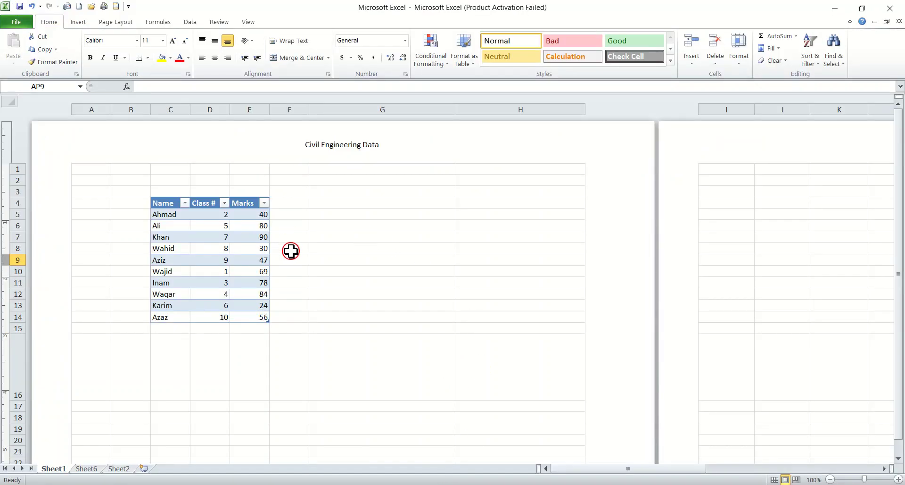
left_click(345, 144)
left_click(346, 146)
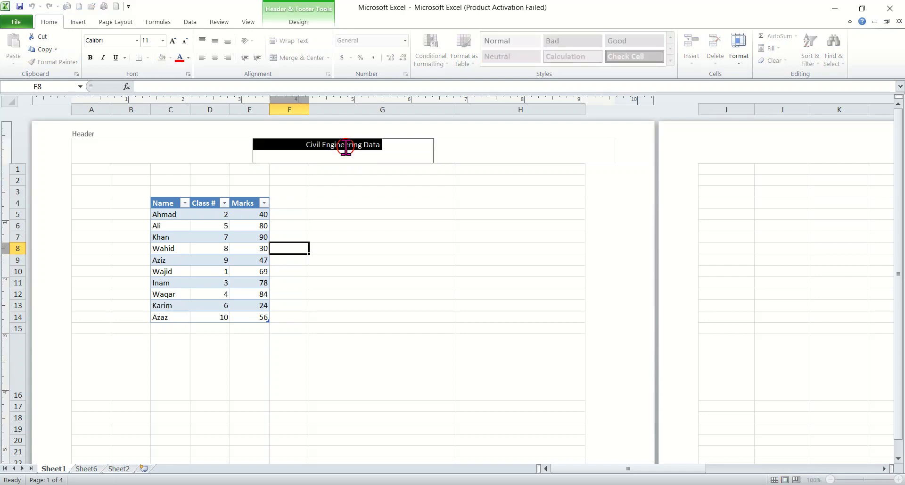
left_click(354, 192)
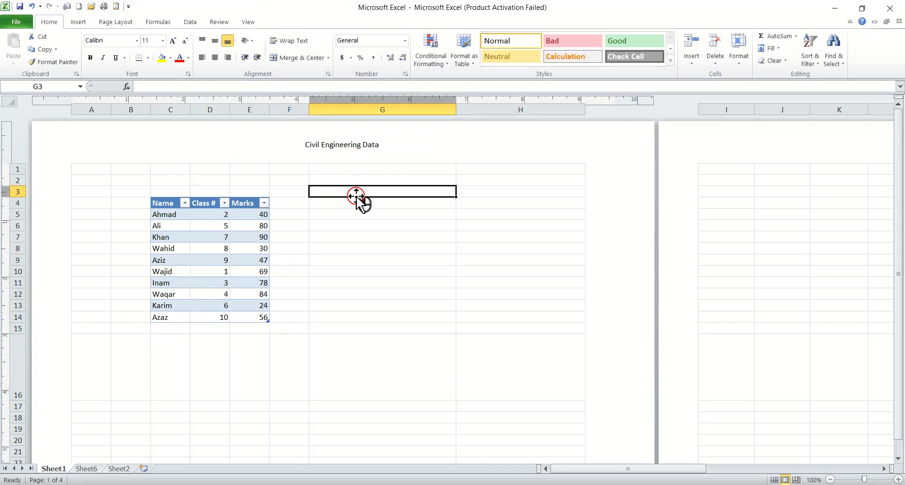
left_click(339, 325)
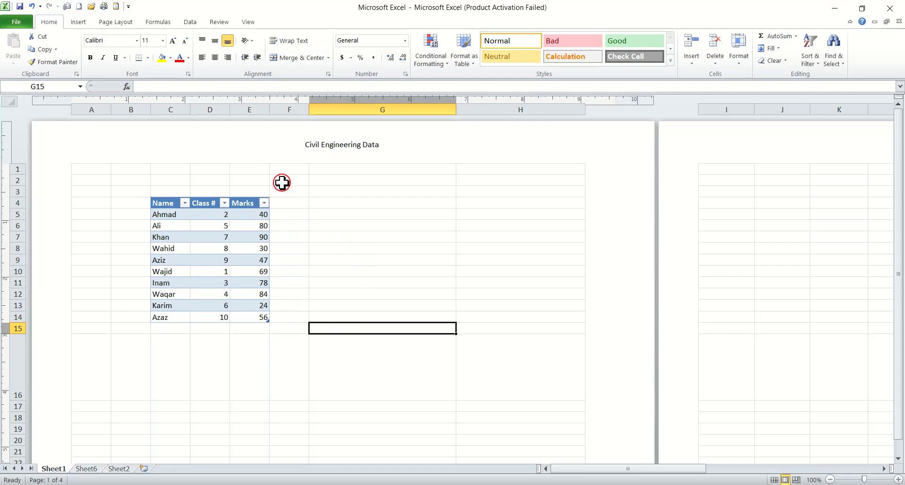
Step: Insert a WordArt text object with a gray gradient fill on Sheet1
left_click(72, 27)
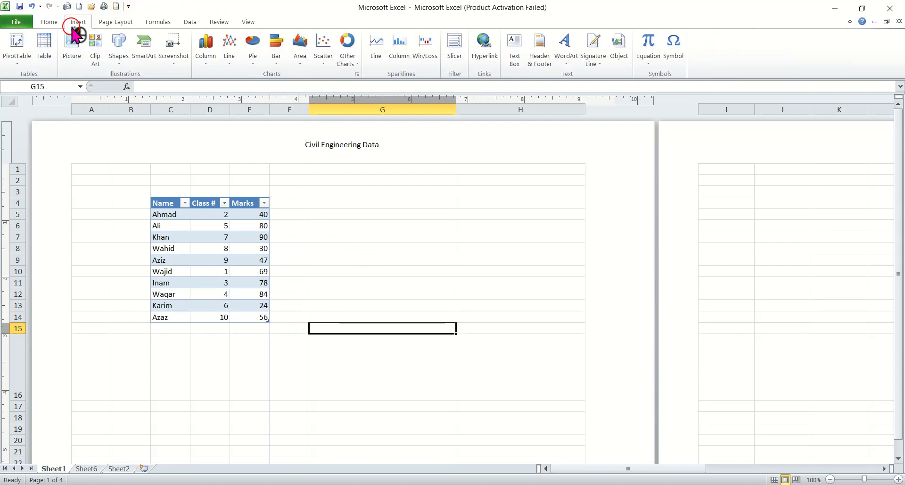
left_click(528, 65)
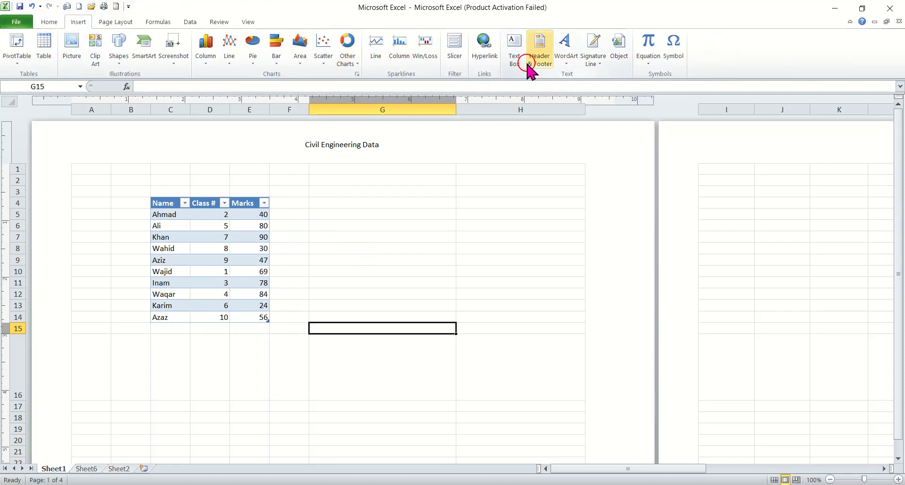
left_click(567, 55)
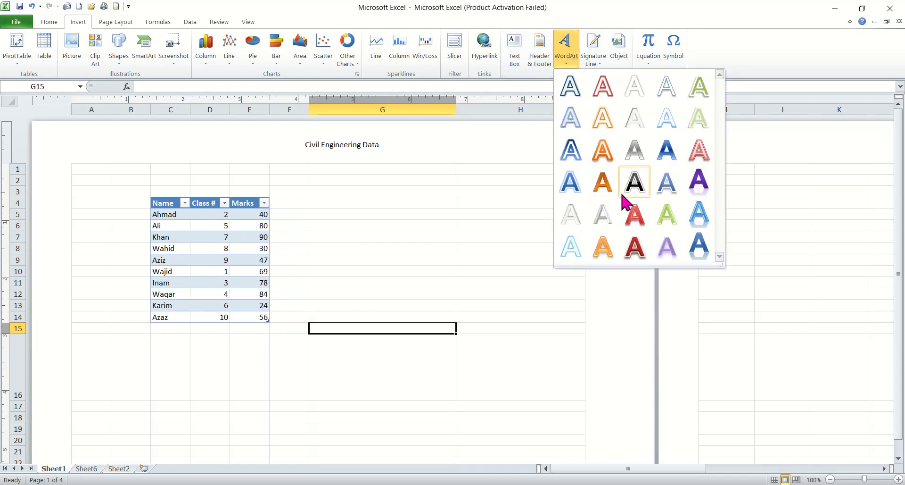
left_click(633, 151)
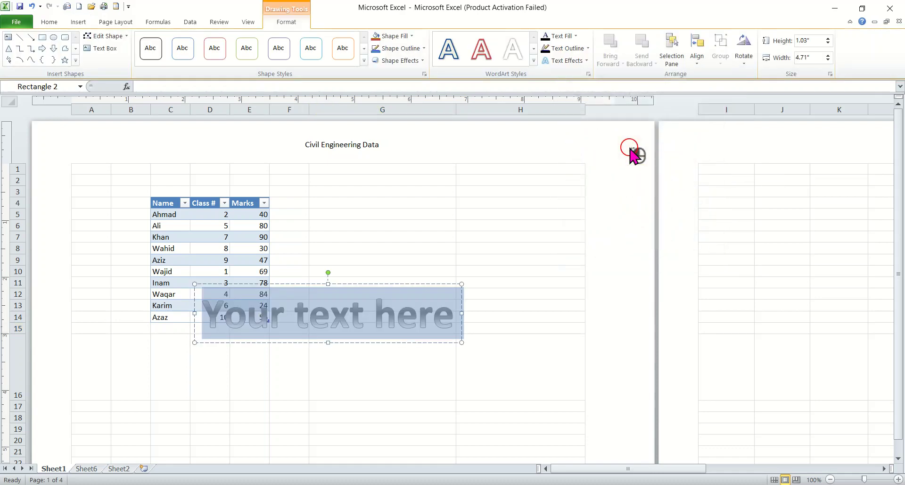
left_click(349, 330)
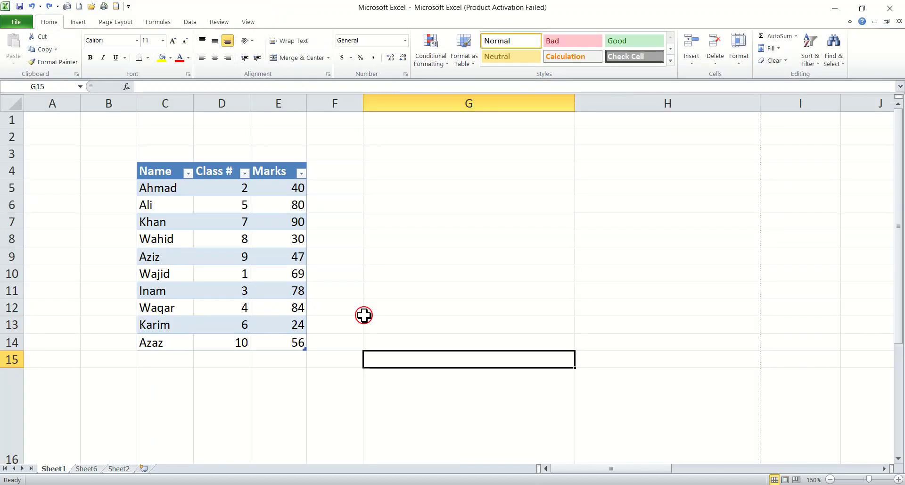
Step: Examine the Signature Line options and the object types that can be inserted at cell G9, without inserting anything
left_click(439, 260)
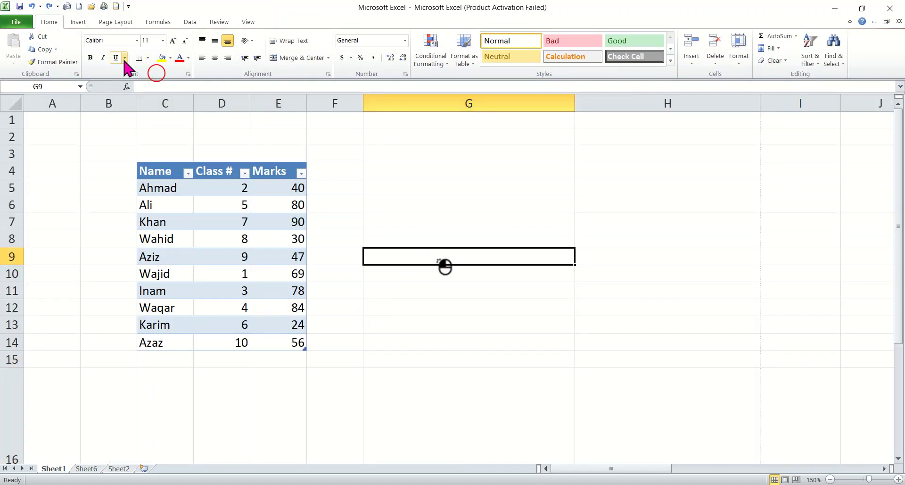
left_click(78, 22)
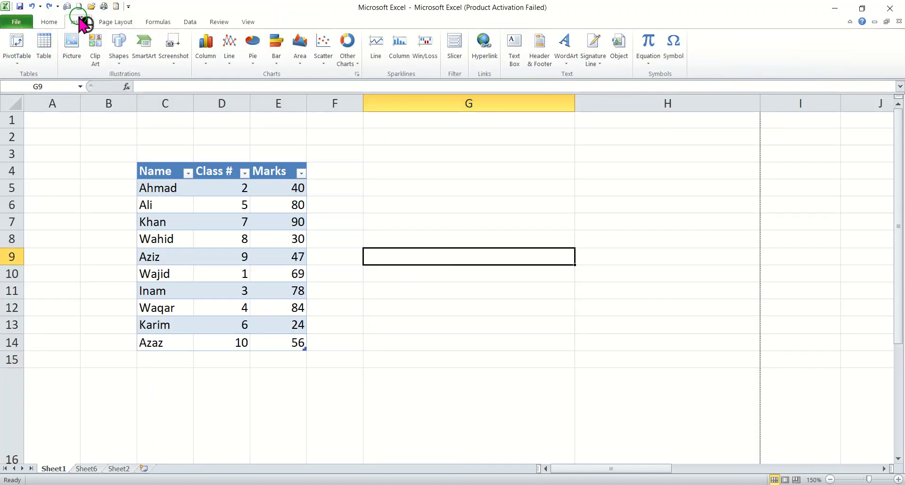
left_click(591, 61)
left_click(596, 66)
left_click(591, 37)
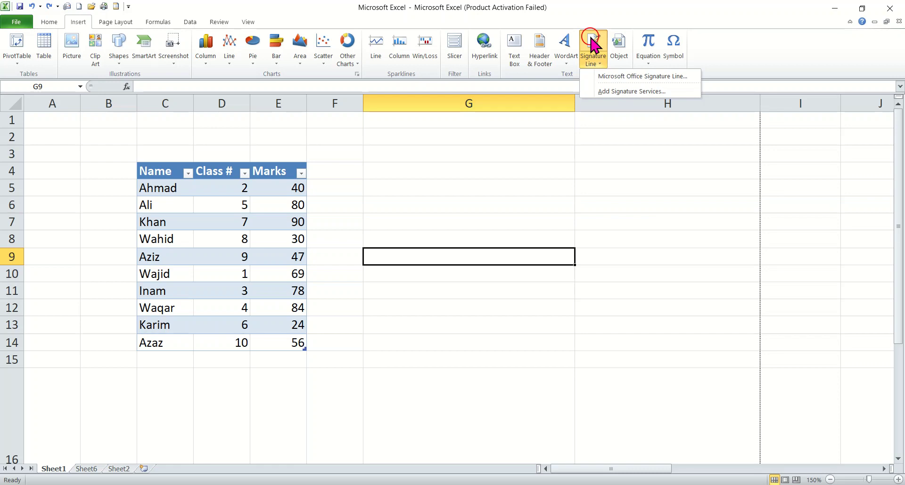
left_click(594, 43)
left_click(592, 38)
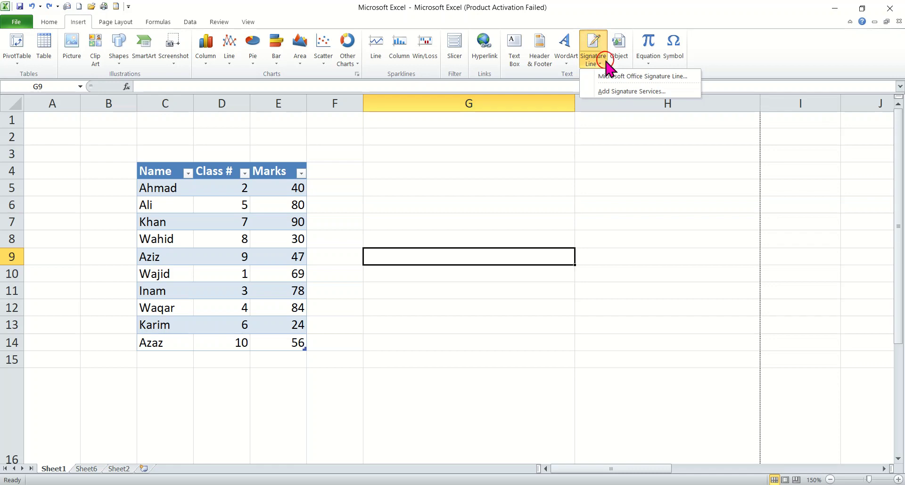
left_click(617, 47)
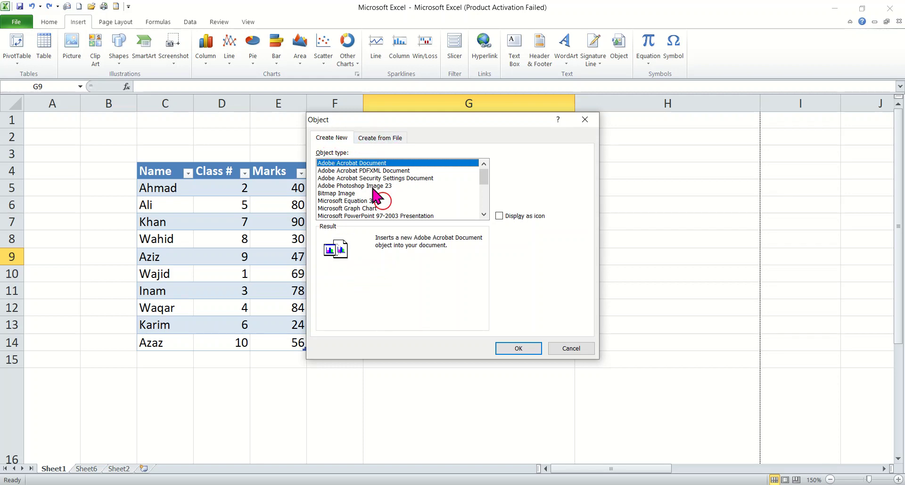
left_click(565, 349)
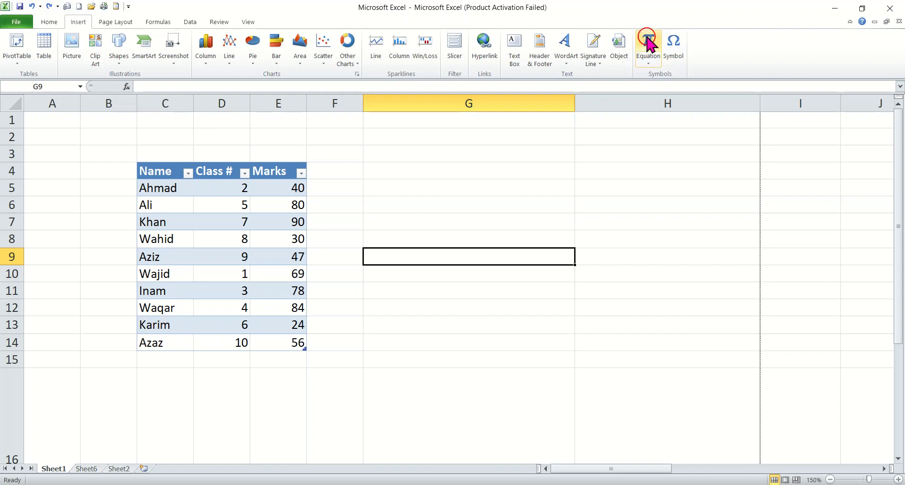
Step: Browse the gallery of built-in equations from Area of Circle to Trig Identity 2, without inserting one
left_click(649, 65)
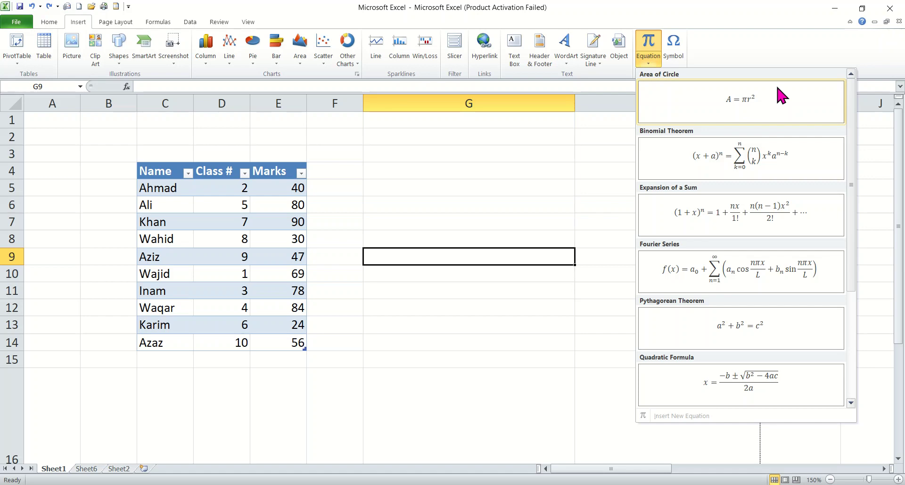
left_click(782, 72)
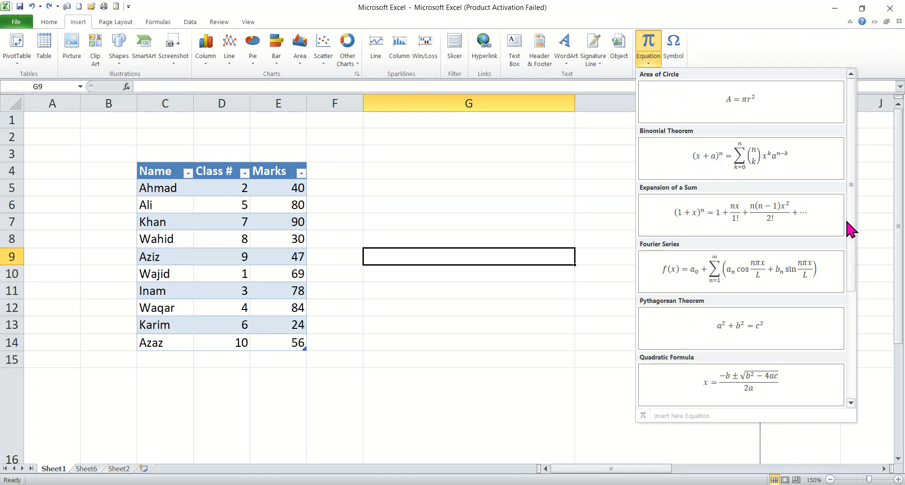
left_click_drag(852, 218, 851, 344)
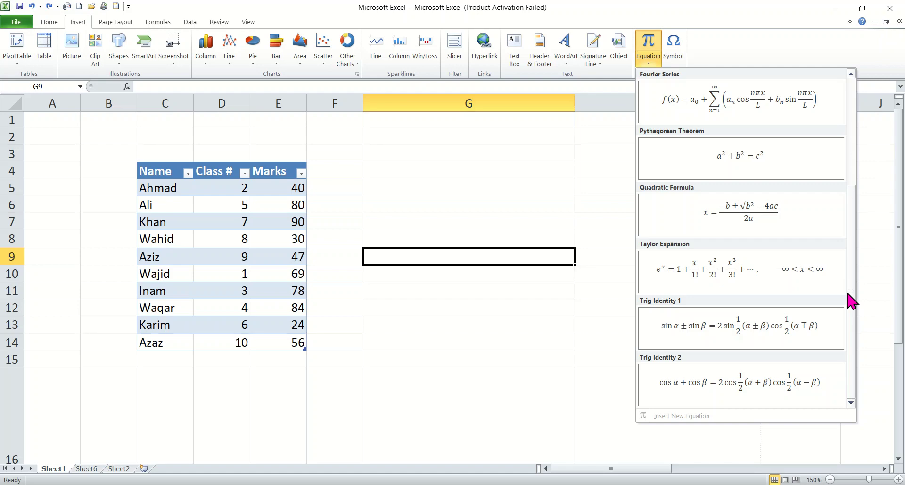
left_click_drag(853, 295, 867, 168)
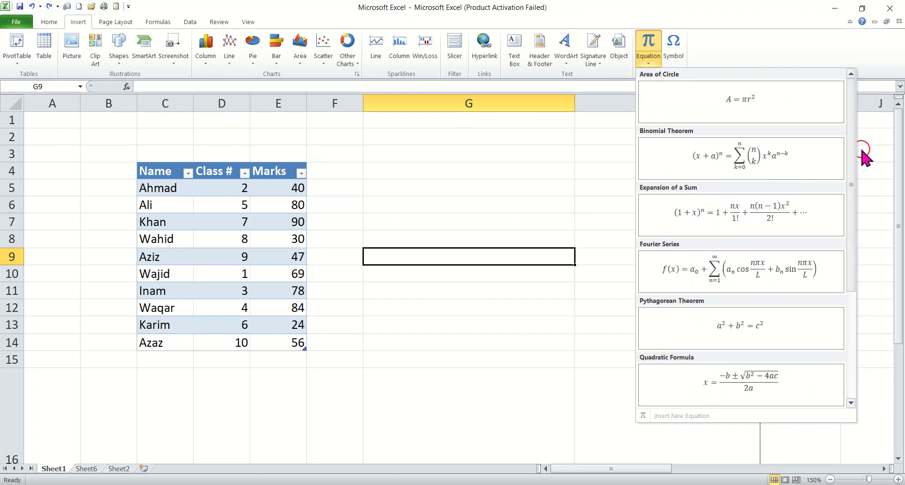
left_click(602, 151)
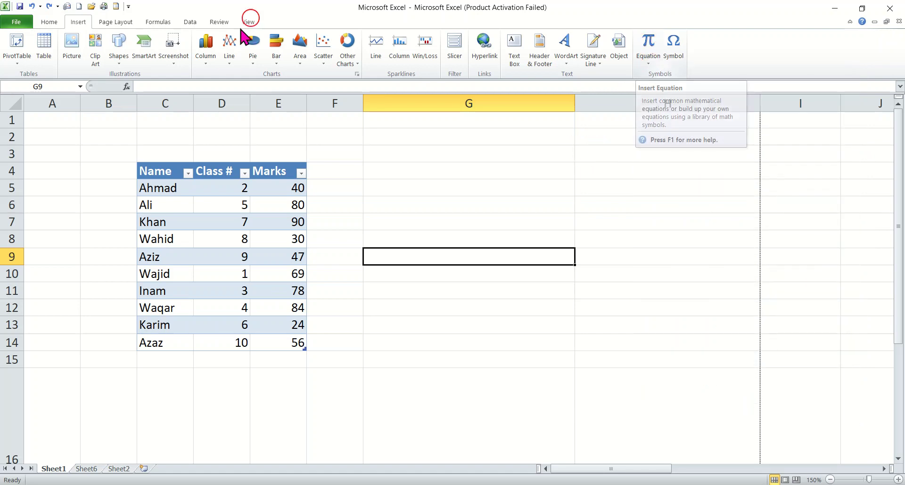
Step: Insert the Armenian wheel-shaped symbol with character code 058E twice into cell G7
left_click(468, 290)
left_click(473, 222)
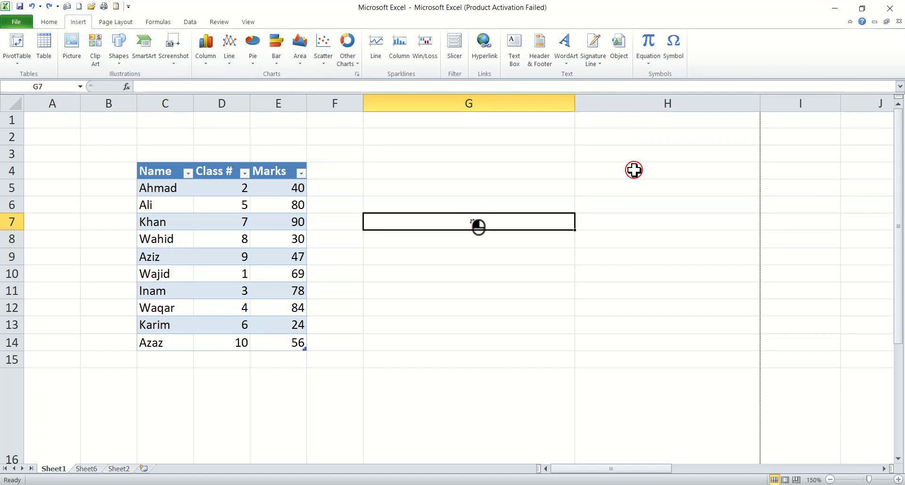
left_click(673, 51)
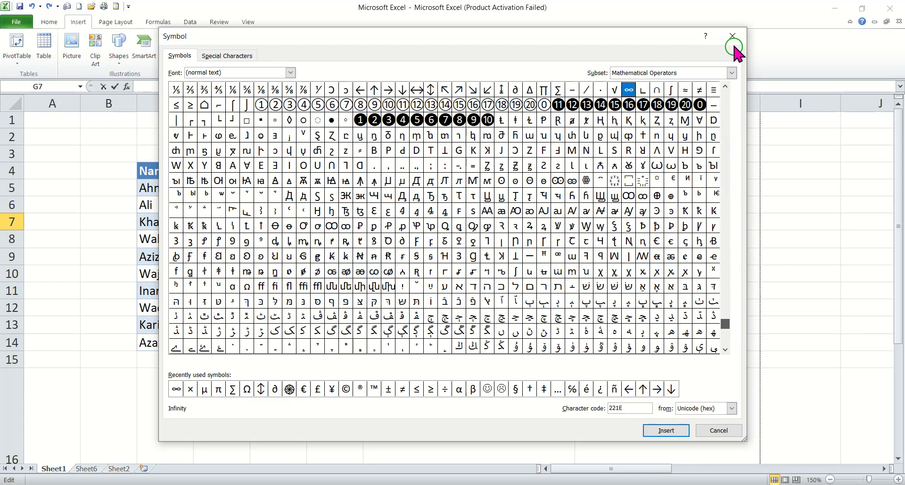
left_click_drag(725, 323, 734, 71)
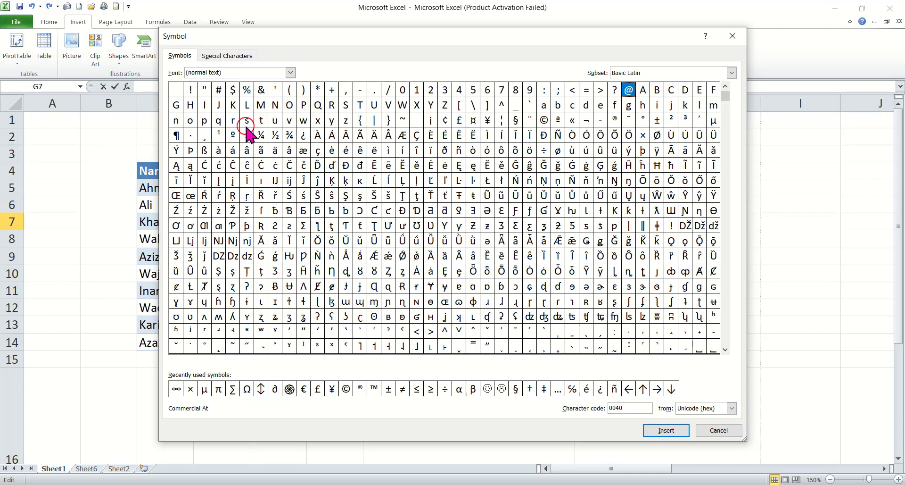
left_click_drag(725, 348, 726, 351)
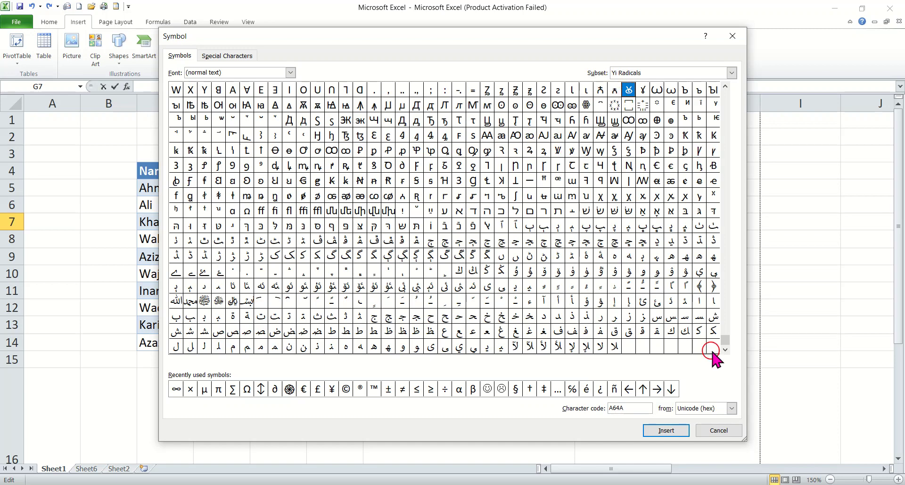
left_click_drag(728, 340, 729, 194)
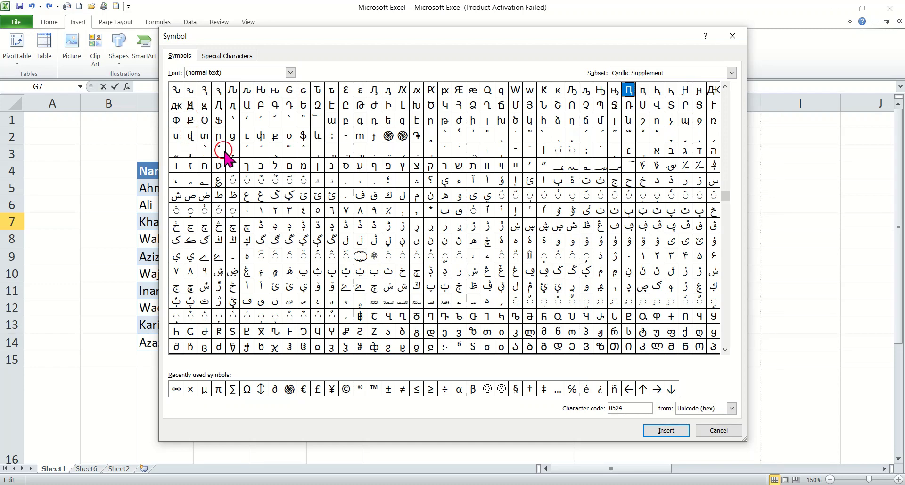
left_click(402, 136)
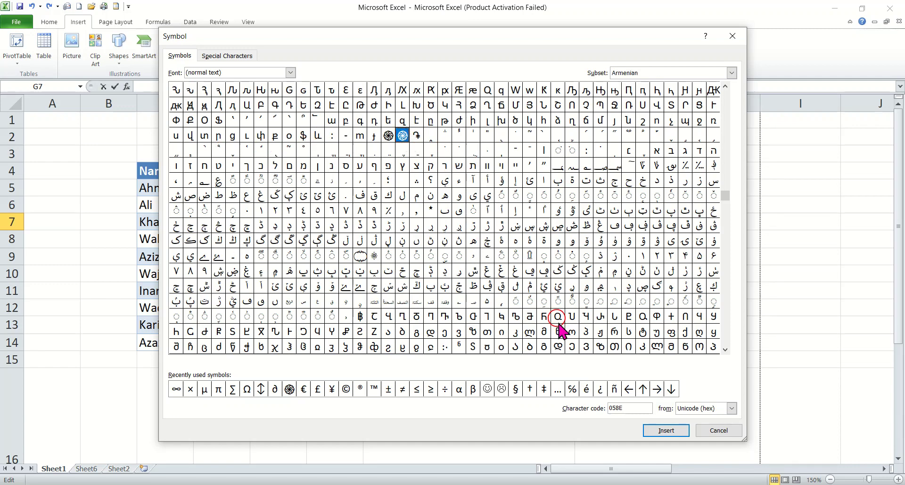
left_click(670, 429)
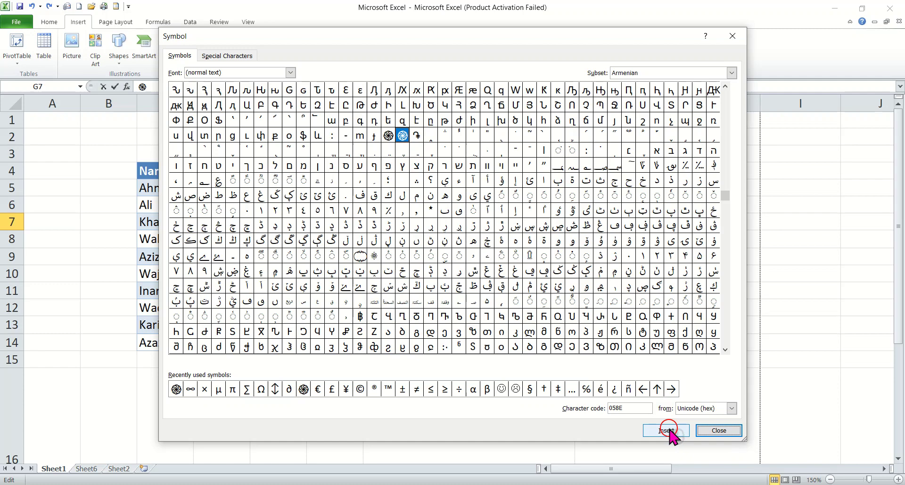
left_click(669, 430)
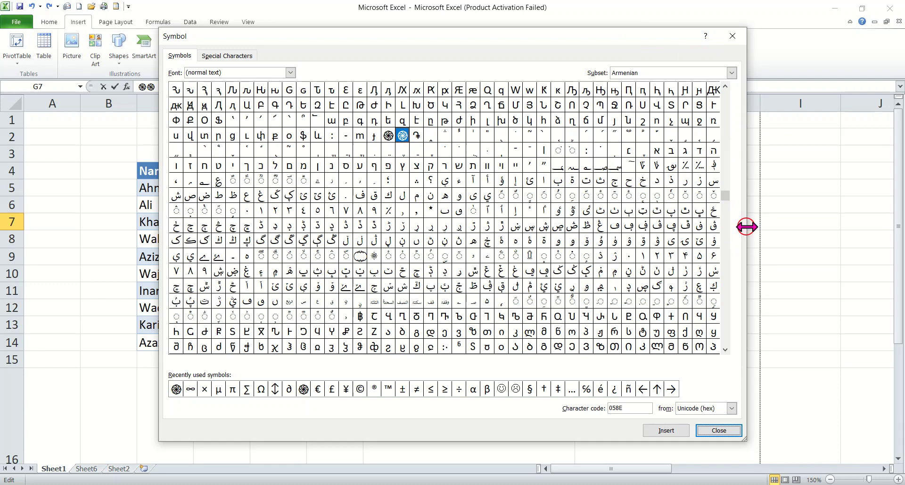
Step: Narrow the Symbol dialog and move it clear of cell G7, then close it and discard the cell entry
left_click_drag(747, 227, 377, 212)
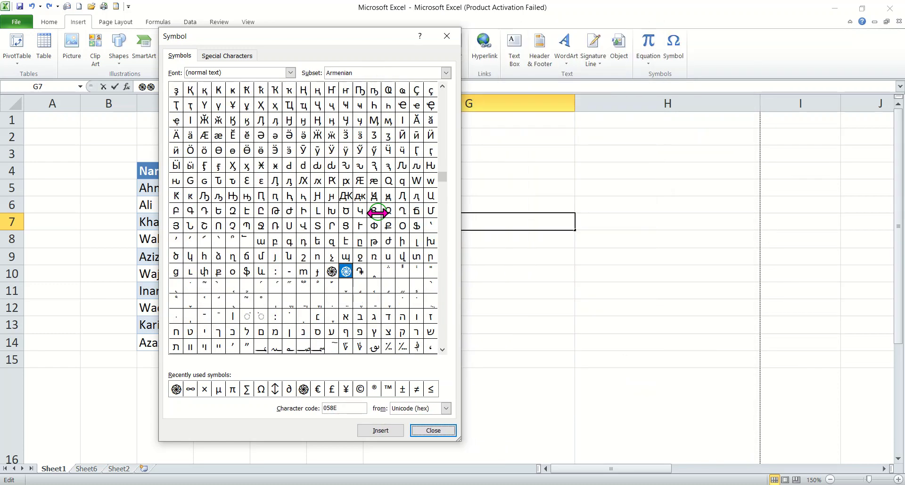
left_click_drag(379, 37, 771, 33)
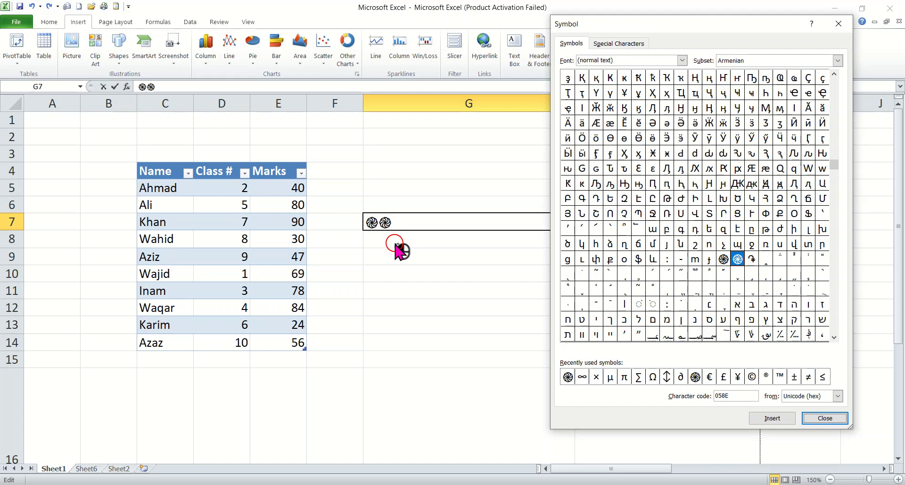
key("Escape")
key("Escape")
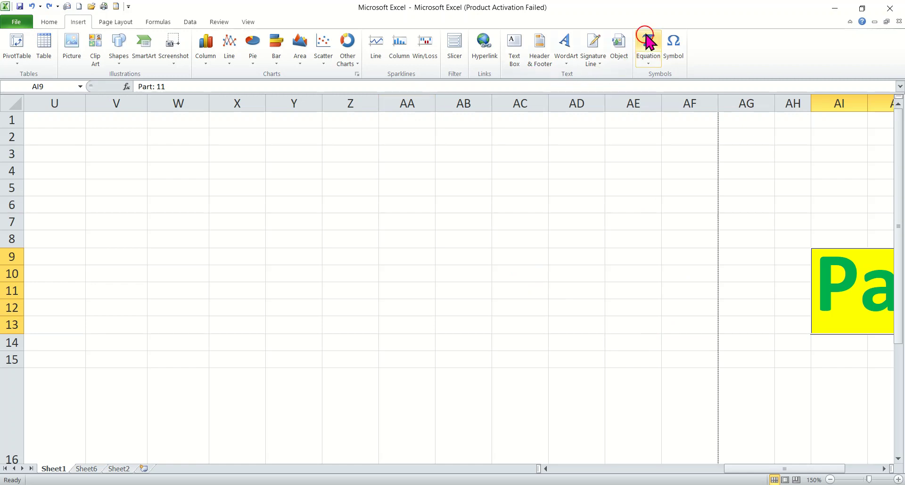
Step: Append the Armenian symbol with character code 058D twice to the "Part: 11" text in cell AI9
left_click(675, 51)
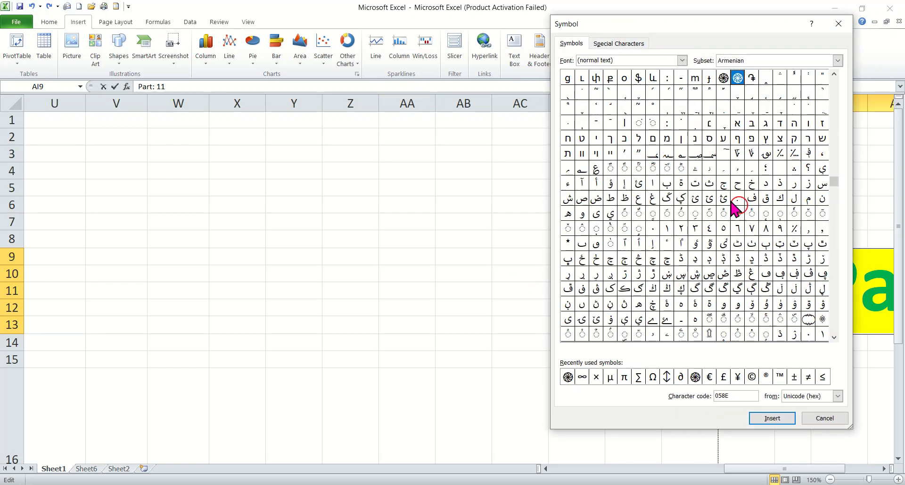
left_click(724, 77)
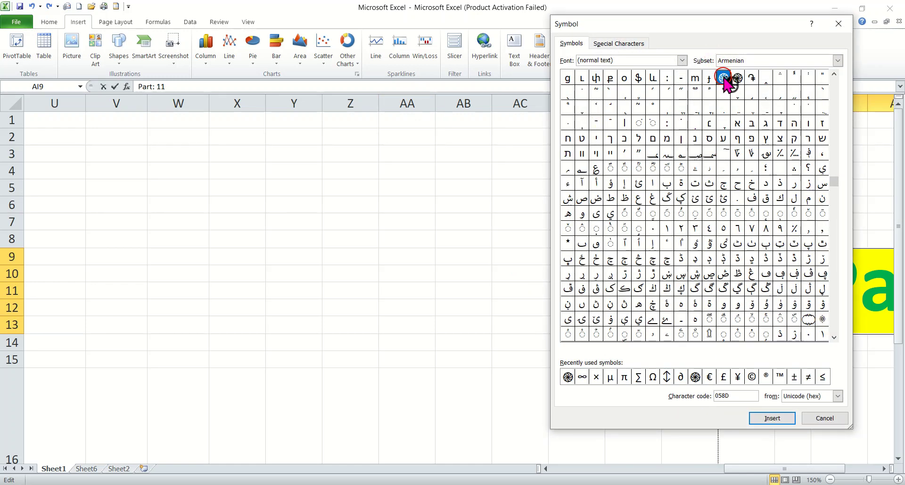
left_click(766, 421)
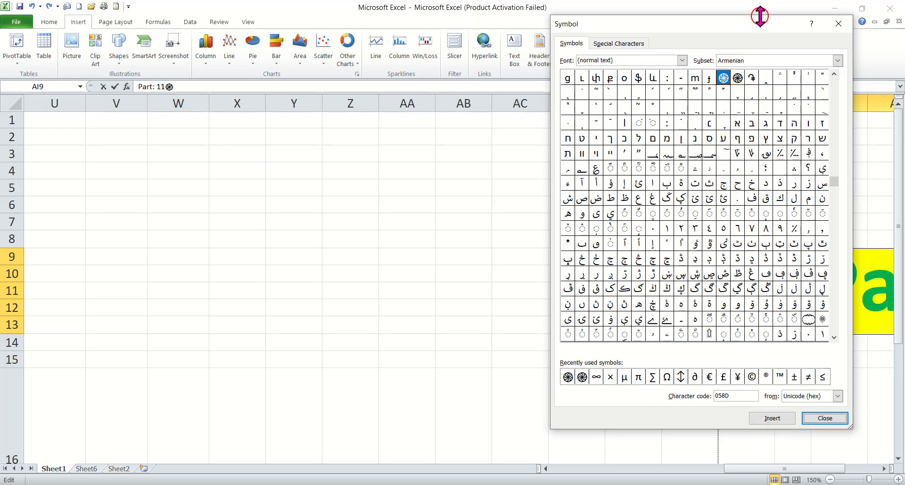
left_click_drag(759, 26, 626, 18)
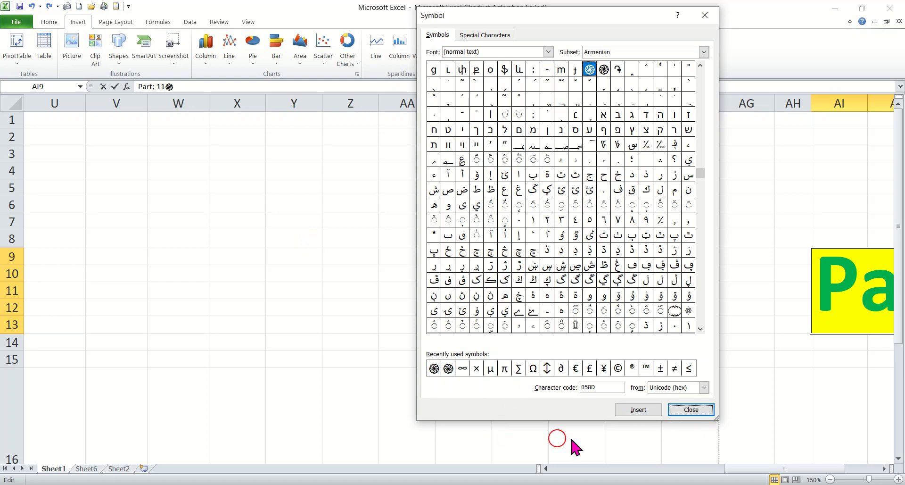
left_click(628, 409)
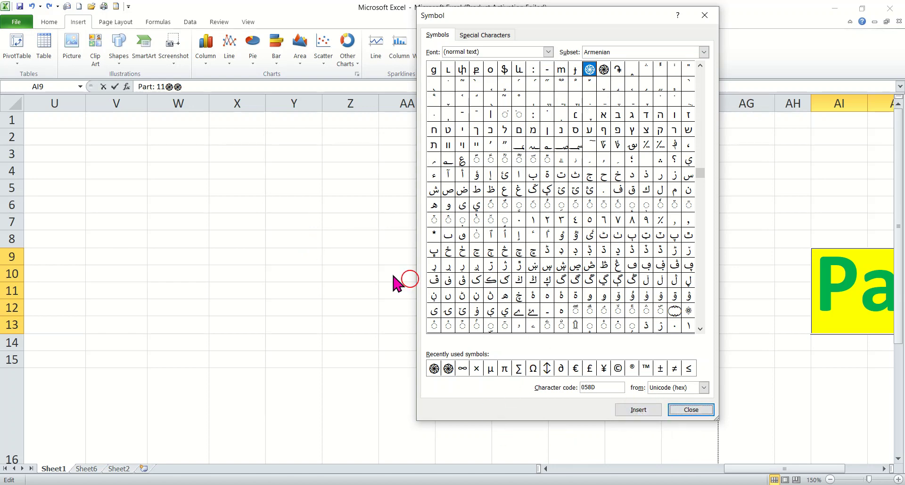
left_click(705, 15)
Step: Insert the Armenian symbol with character code 058E into cell X9
left_click(222, 262)
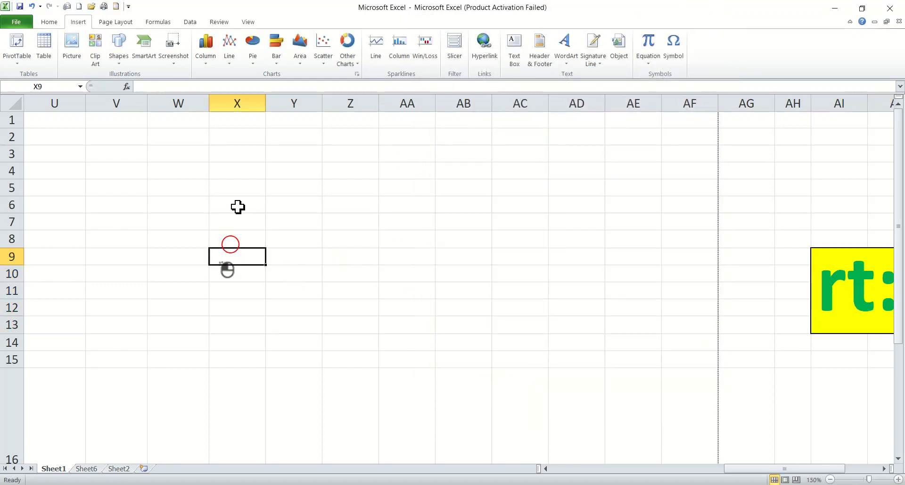
left_click(671, 43)
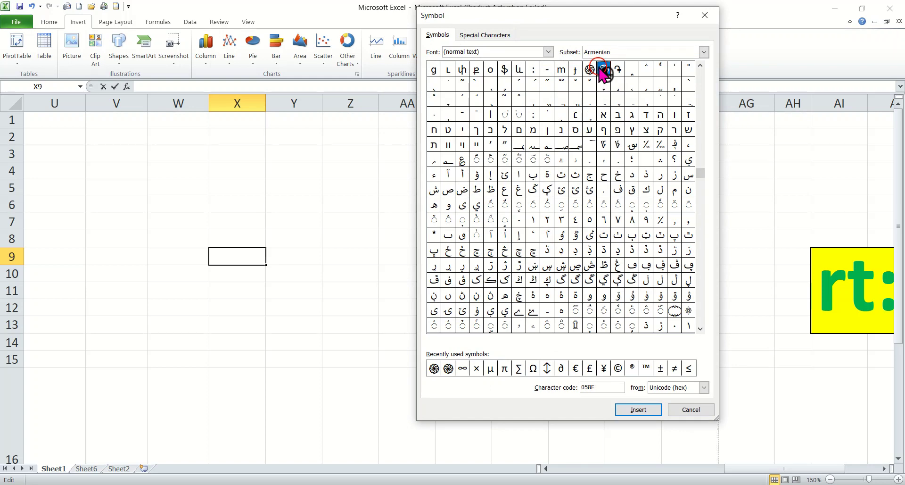
left_click(619, 408)
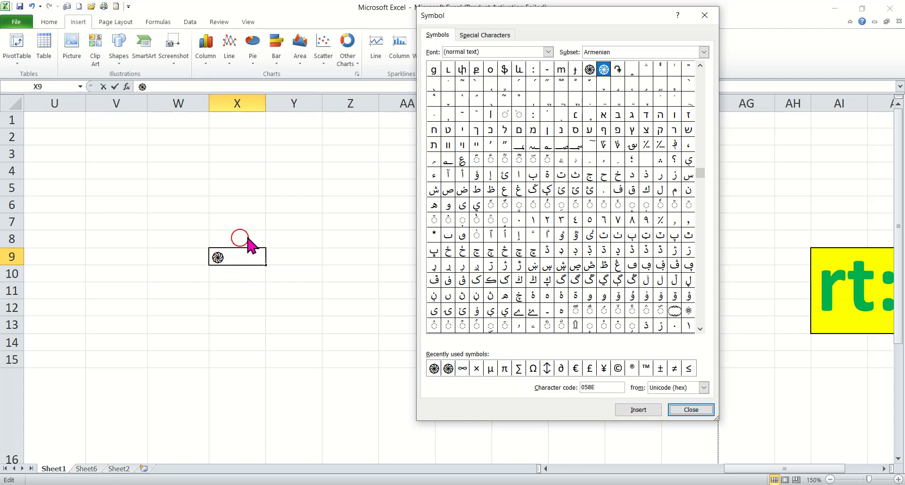
Step: Extend cell X9 to a row of fourteen Armenian symbols with character code 058E, then close the Symbol dialog and commit the entry
left_click(637, 409)
left_click(637, 409)
left_click(637, 409)
left_click(637, 410)
left_click(637, 409)
left_click(637, 410)
left_click(637, 409)
left_click(637, 410)
left_click(637, 409)
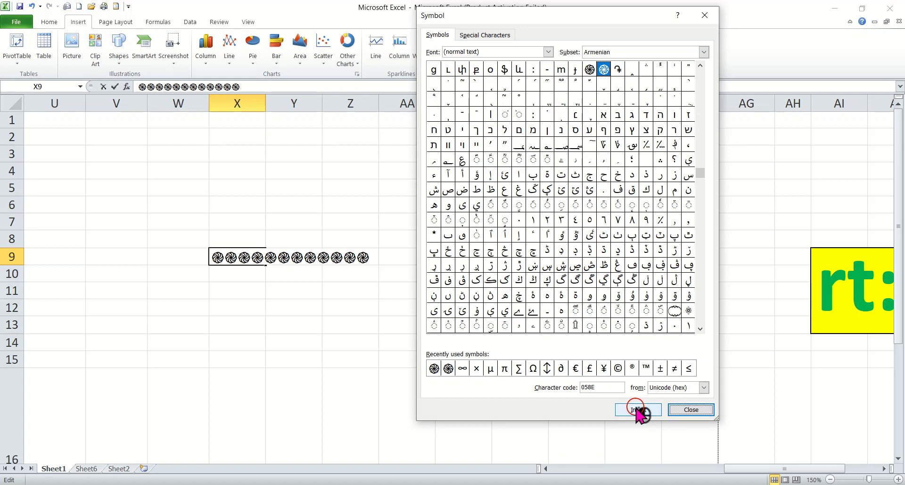
left_click(636, 410)
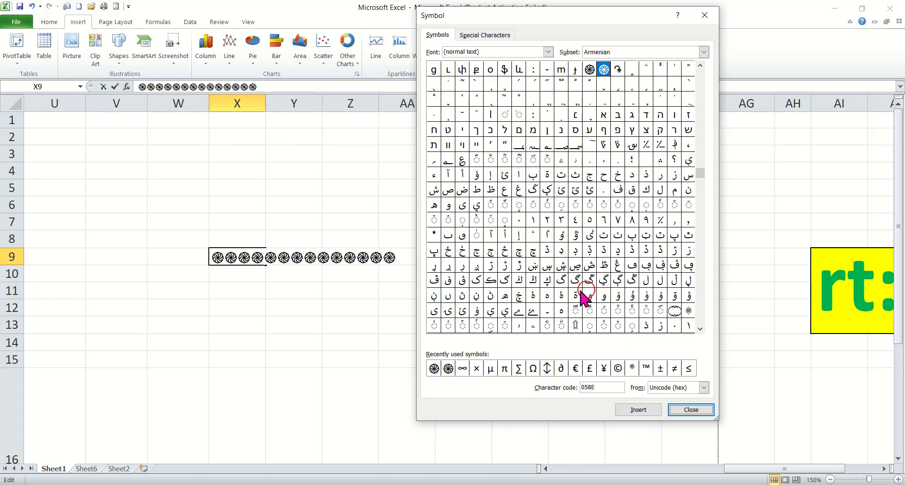
left_click(689, 410)
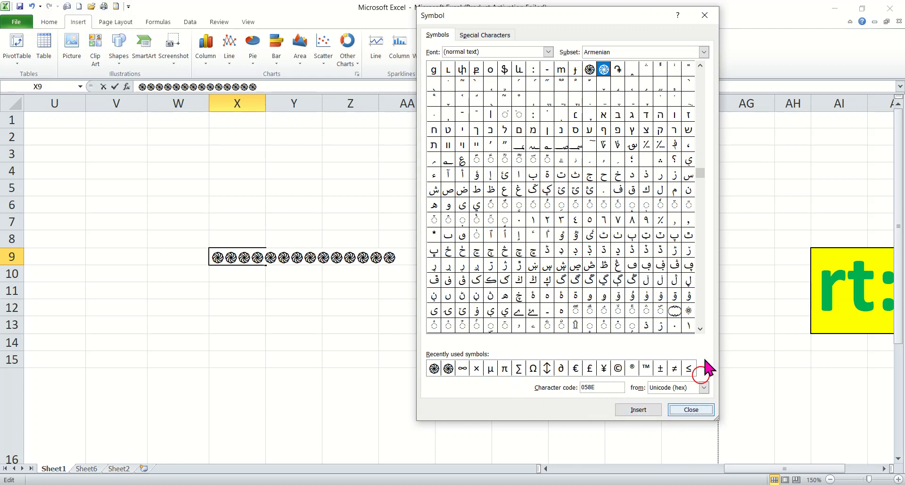
left_click(702, 14)
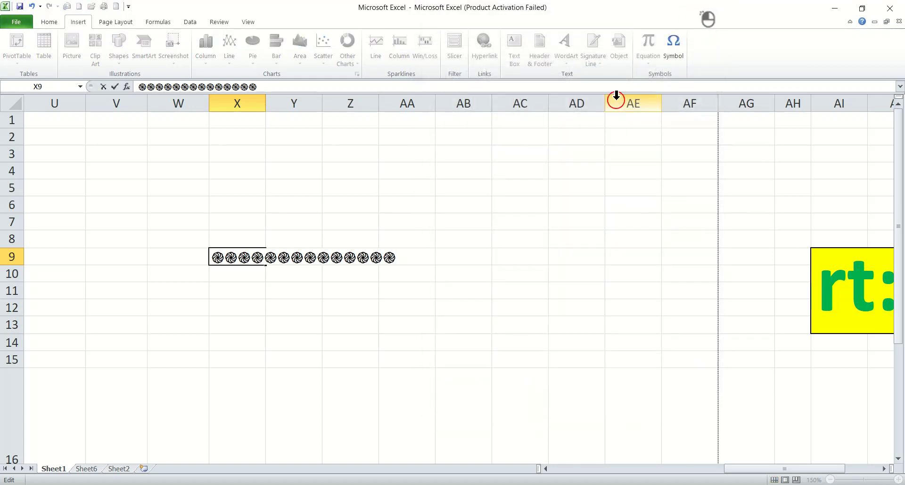
left_click(505, 312)
left_click(338, 245)
double_click(337, 259)
left_click(477, 271)
double_click(478, 272)
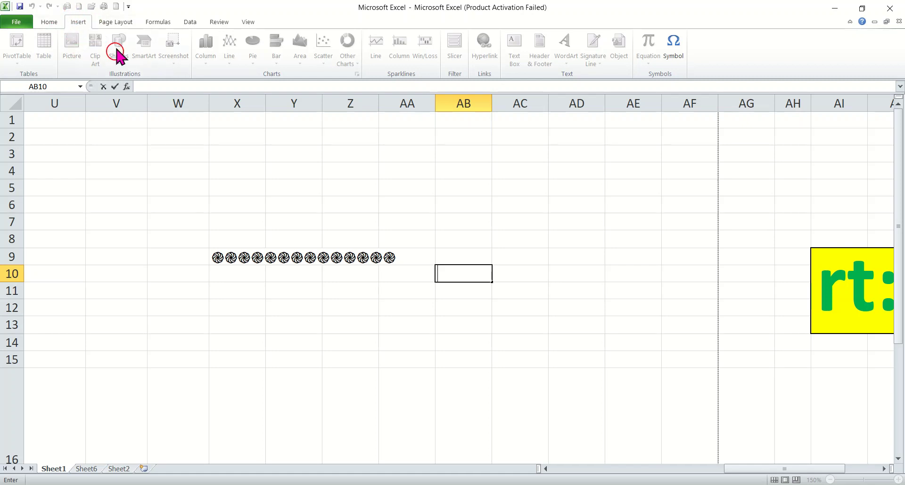
left_click(339, 182)
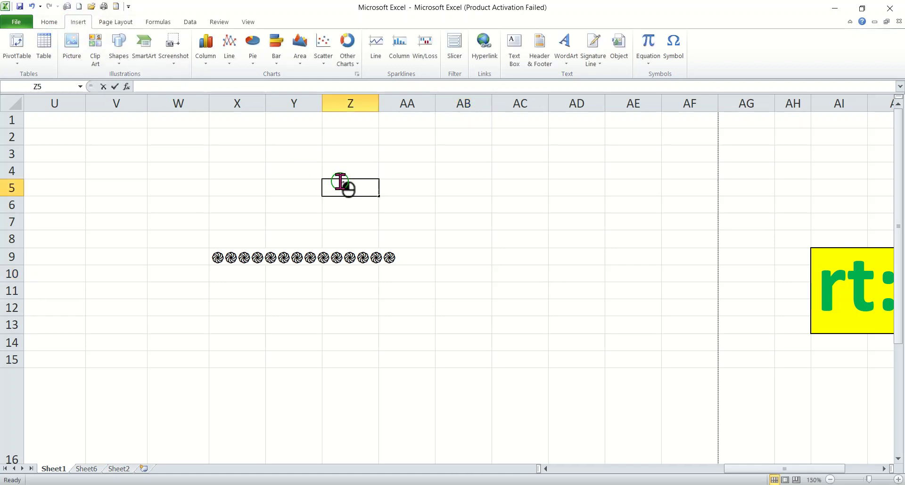
left_click(337, 244)
left_click(341, 260)
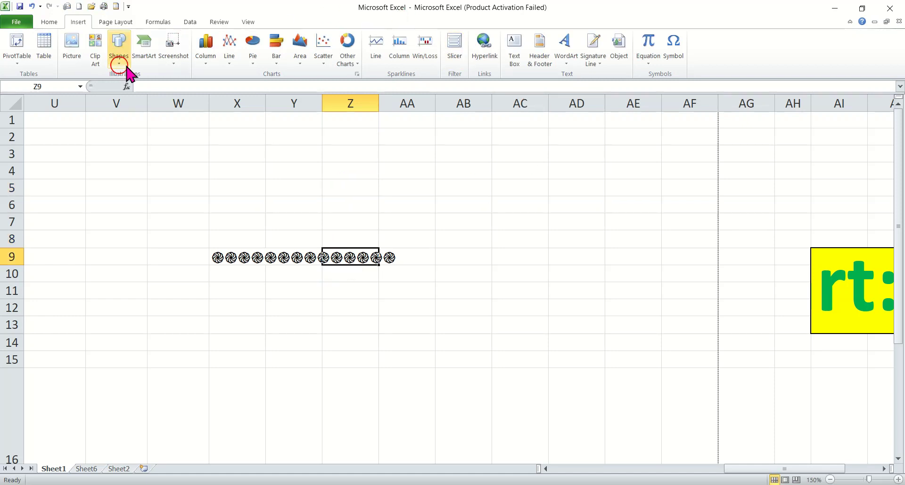
left_click(563, 47)
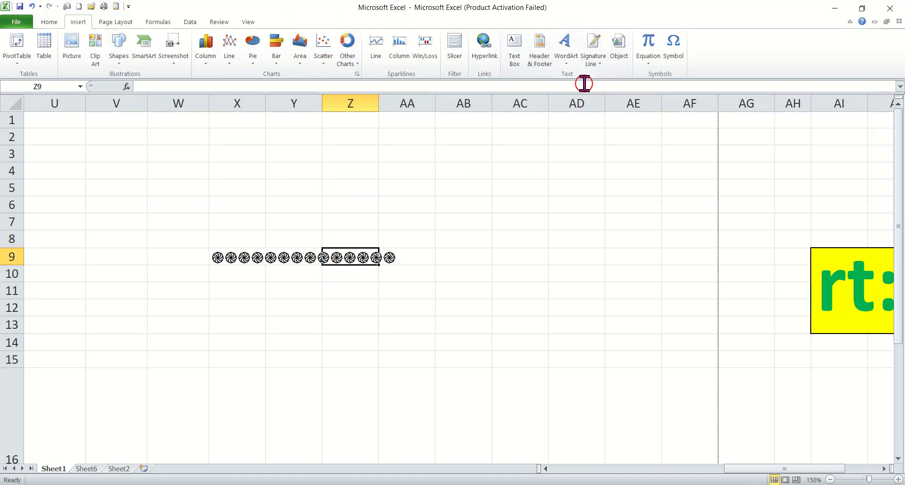